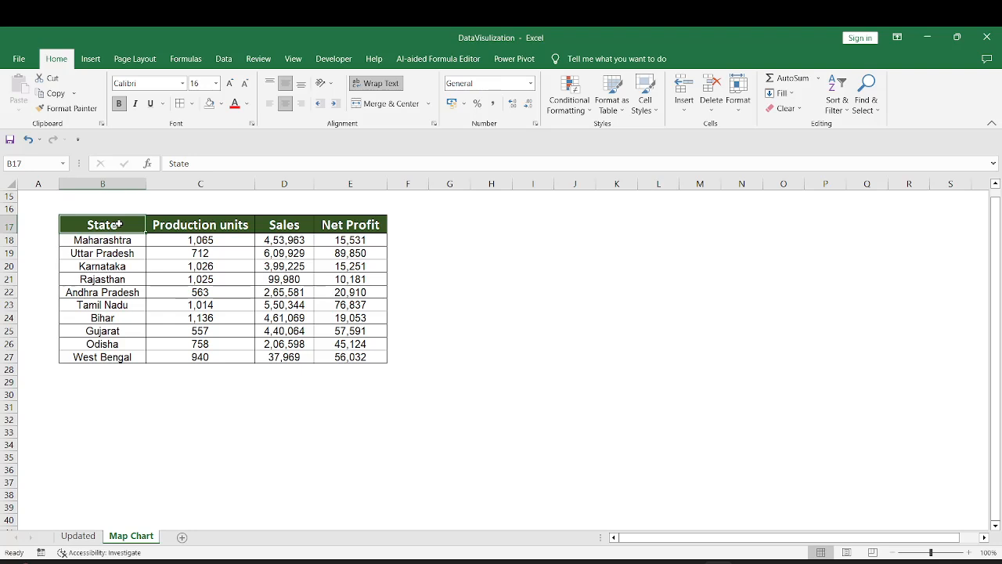
- Insert a Filled Map chart from the State and Production units columns, cells B17:C27
drag(134, 225, 227, 355)
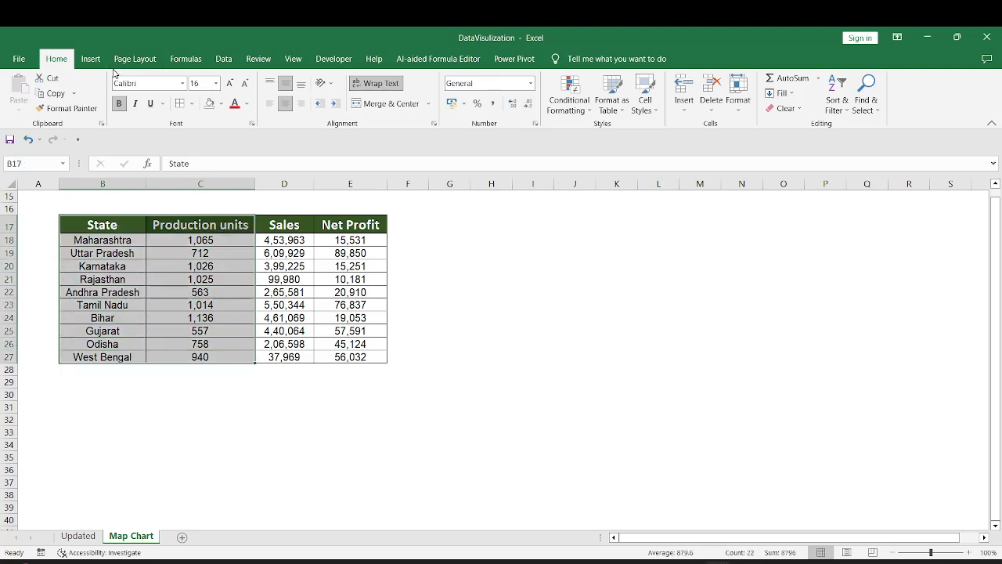
click(91, 59)
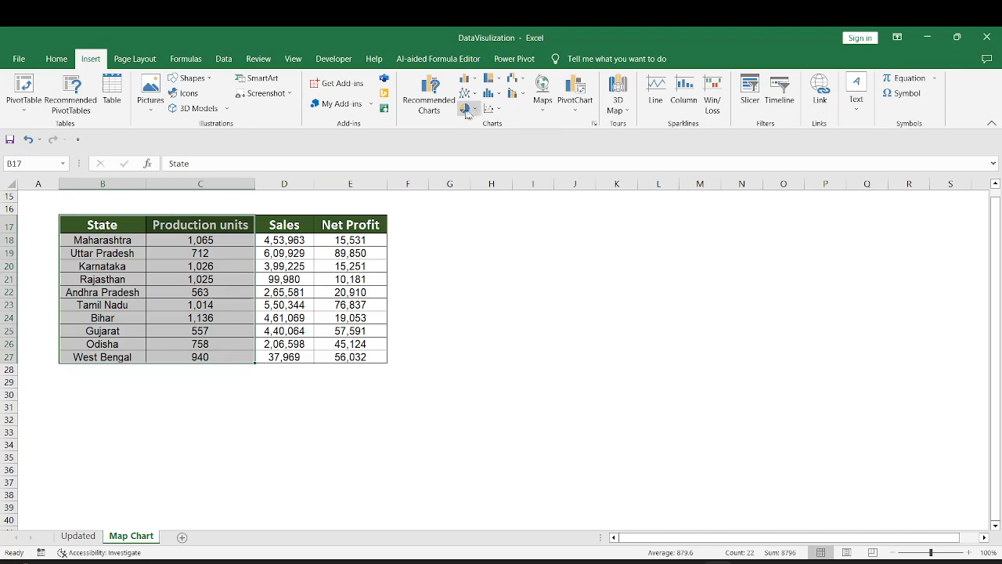
click(546, 111)
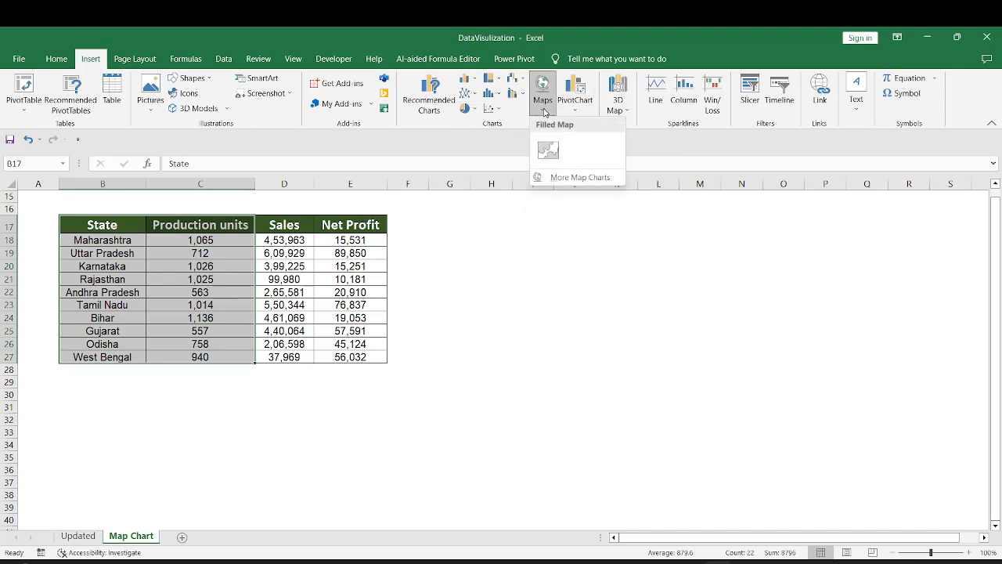
click(569, 179)
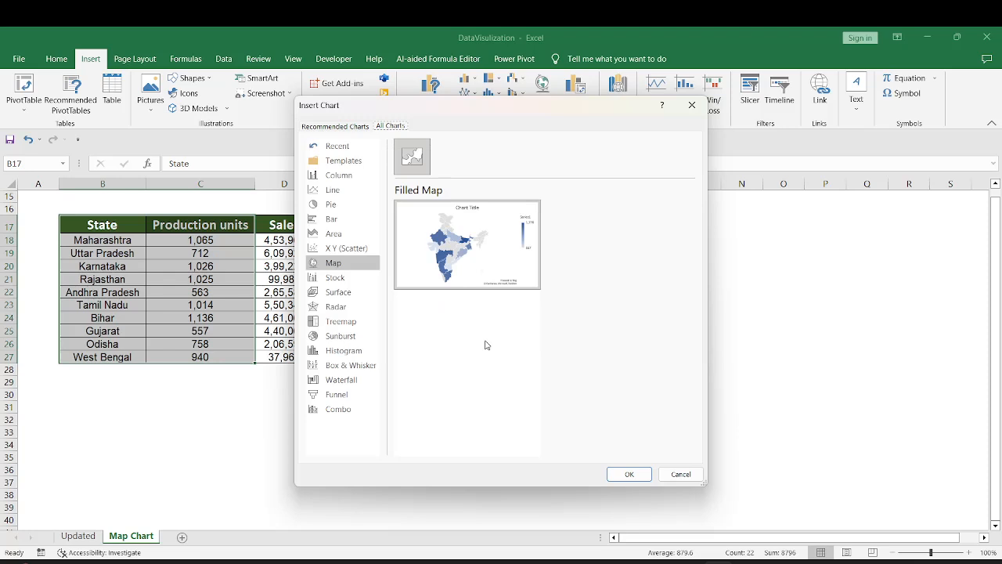
click(628, 474)
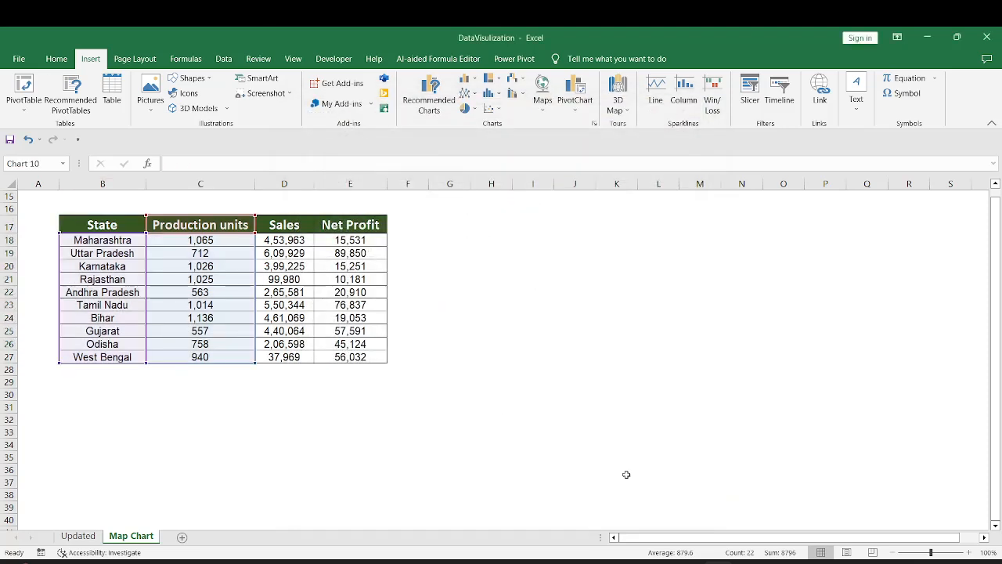
- Place the map chart beside the table, enlarged down to about row 36, and remove its chart title
drag(362, 333, 458, 261)
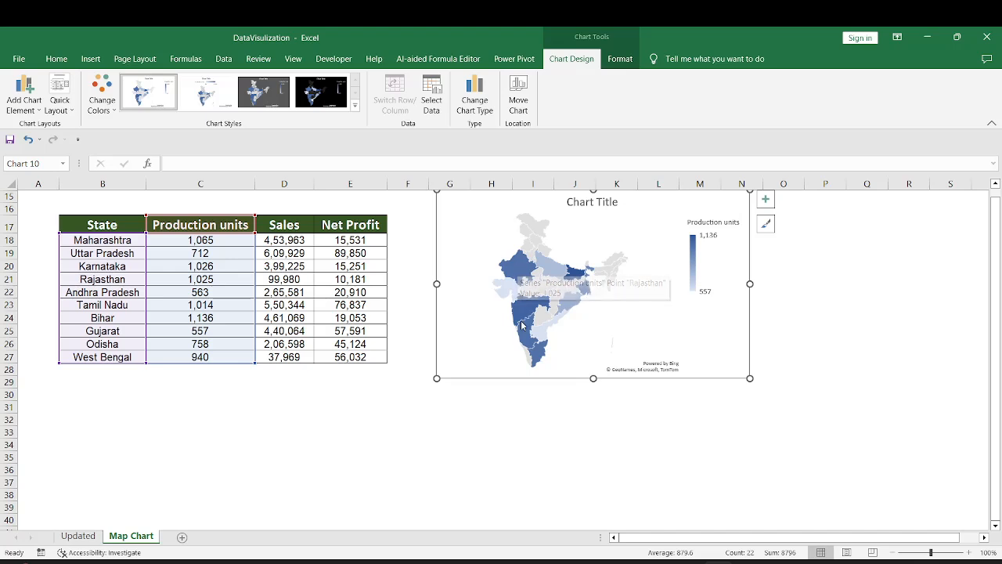
mouse_move(523, 313)
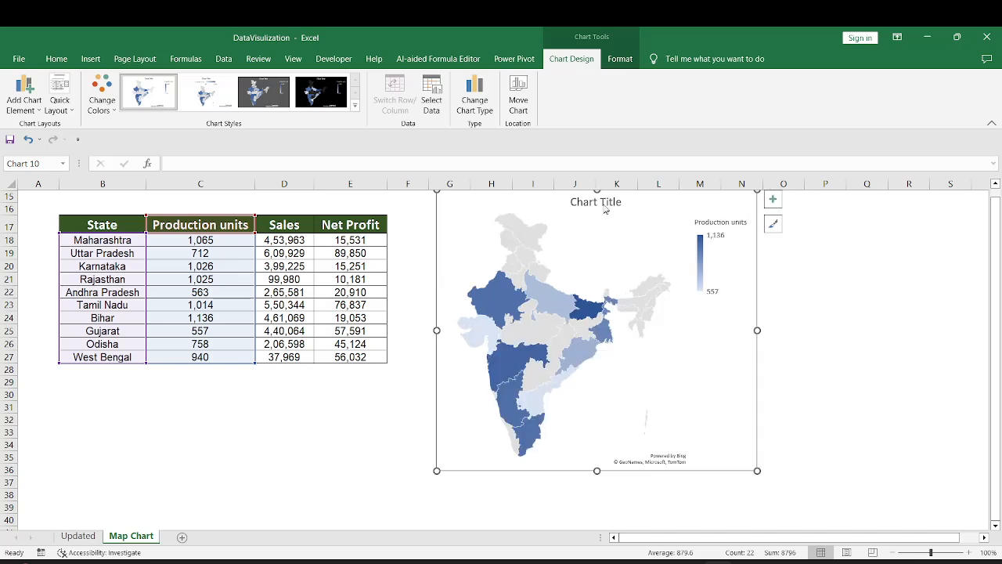
click(772, 203)
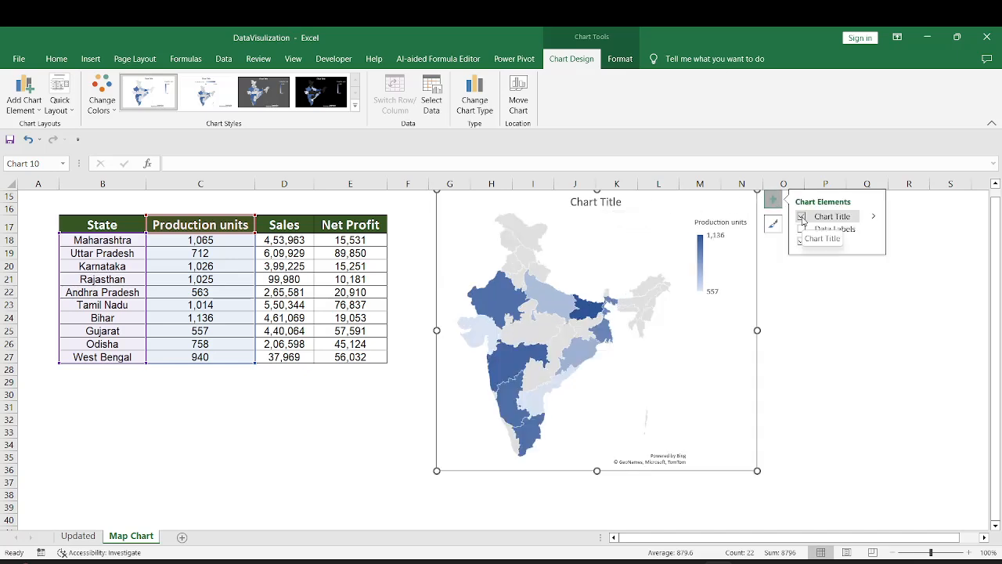
click(801, 217)
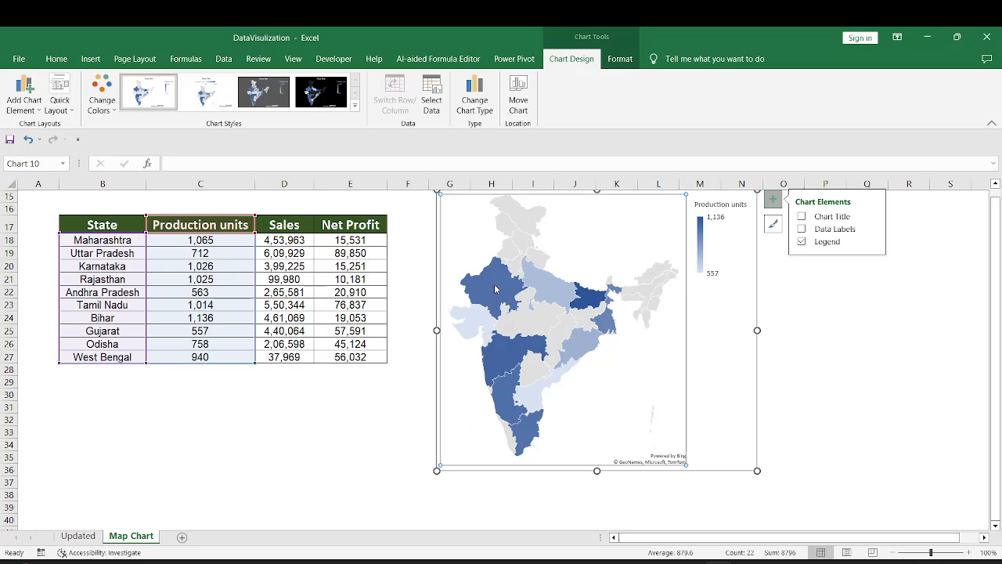
- Open the formatting options for the map's Production units data series and dismiss the chart elements list
mouse_move(495, 289)
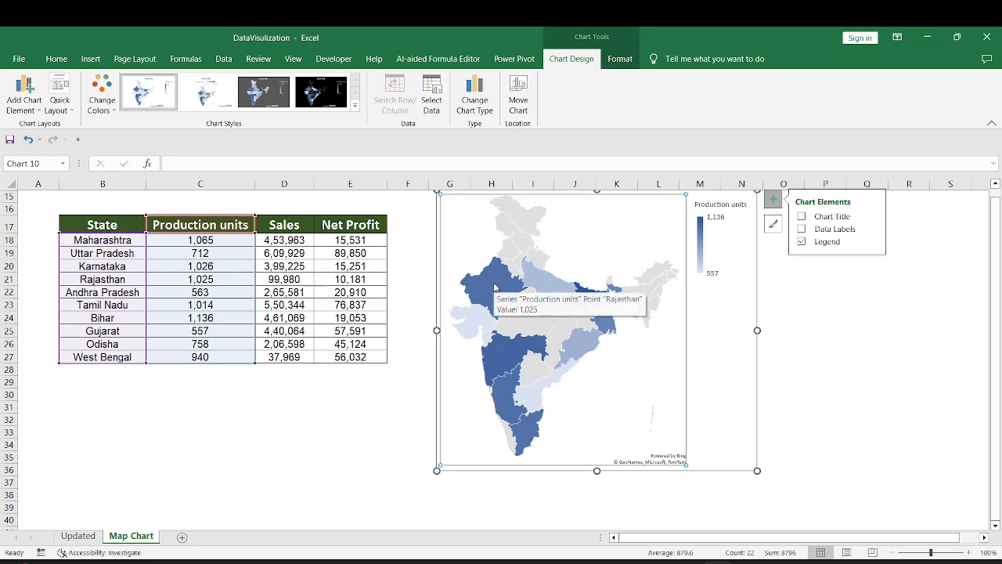
right_click(495, 289)
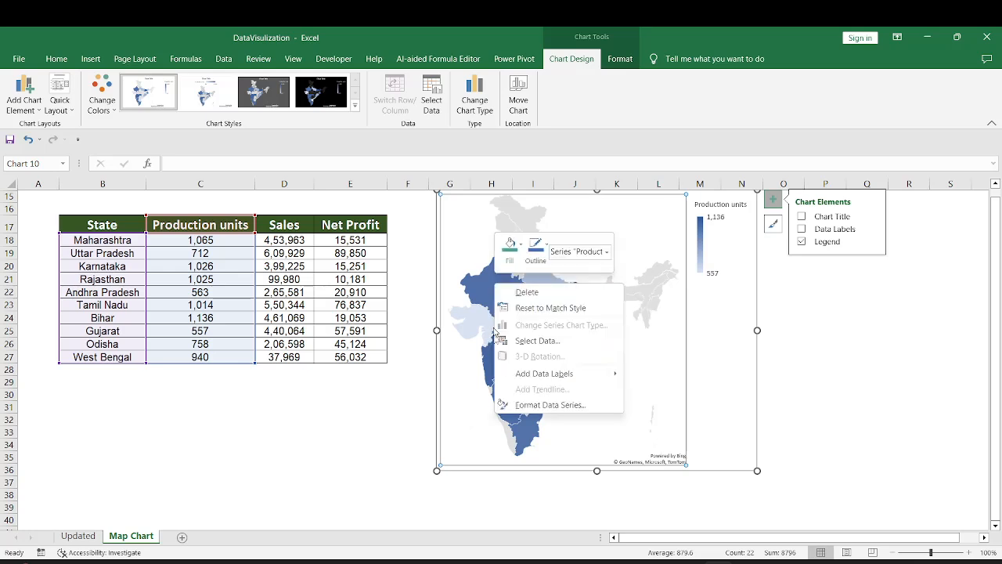
click(525, 405)
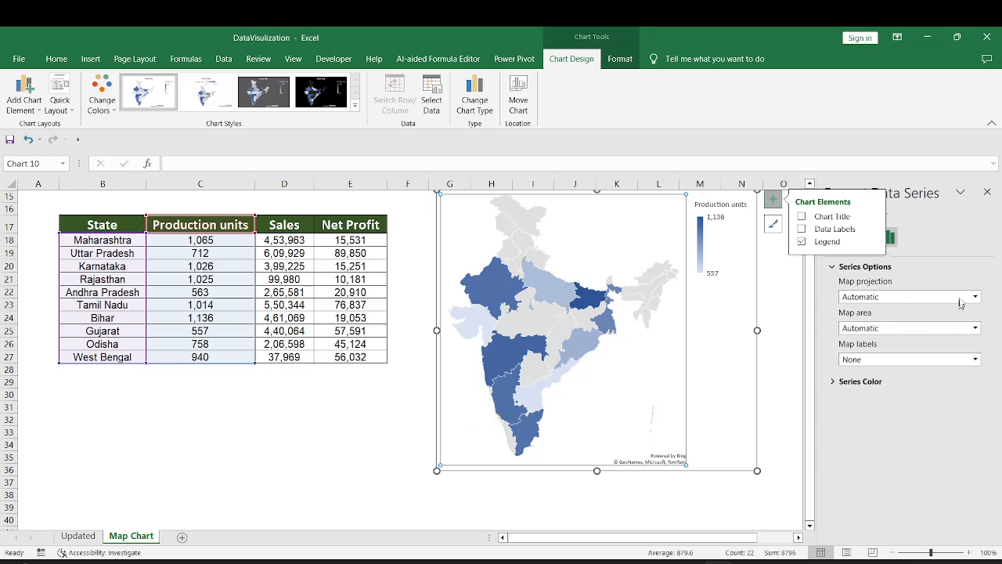
click(774, 200)
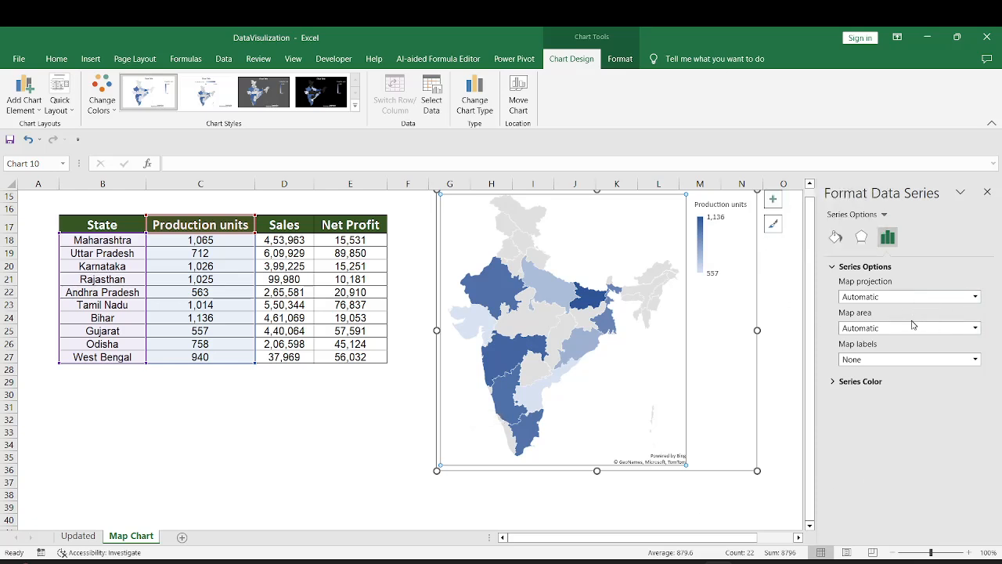
click(870, 329)
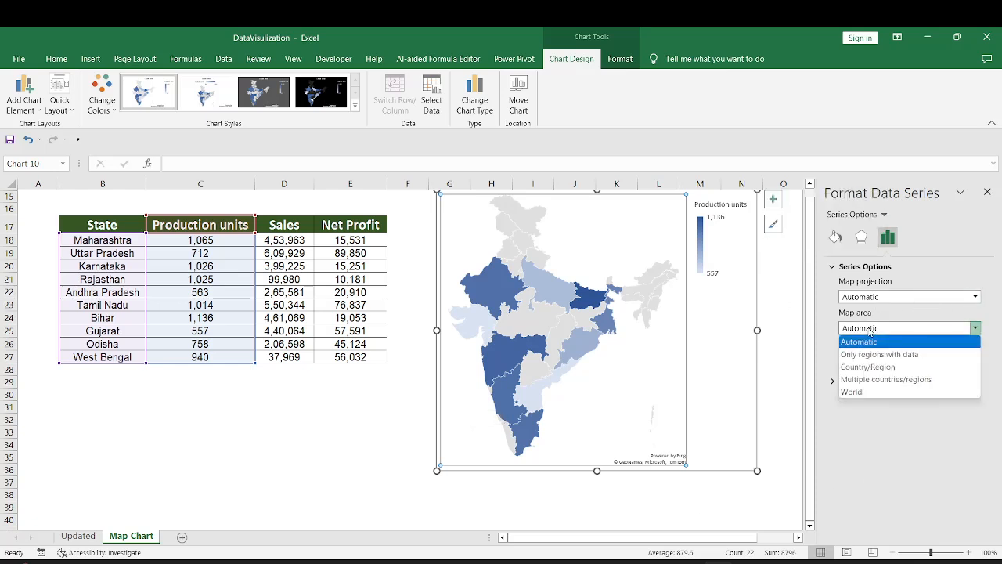
click(870, 329)
click(869, 362)
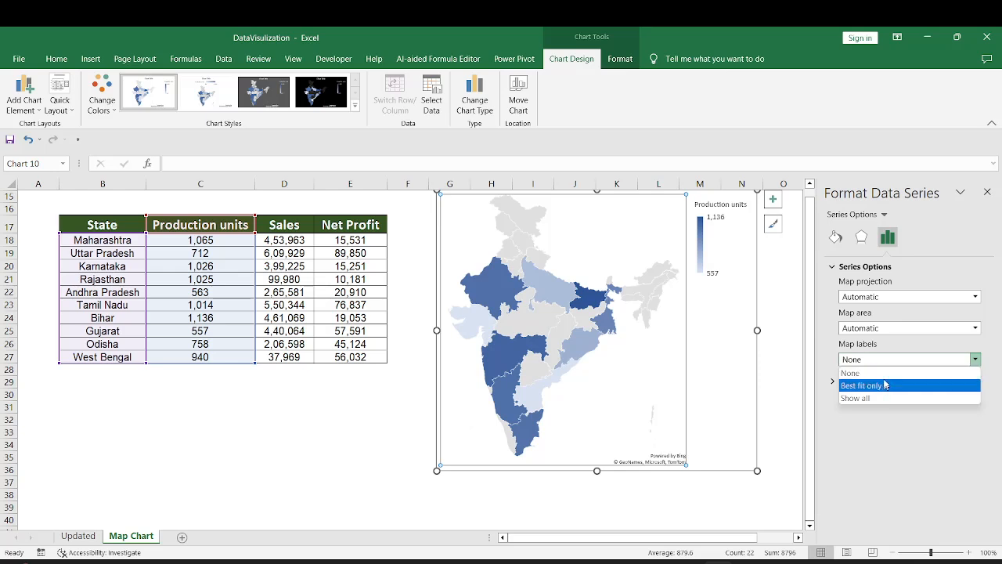
click(837, 342)
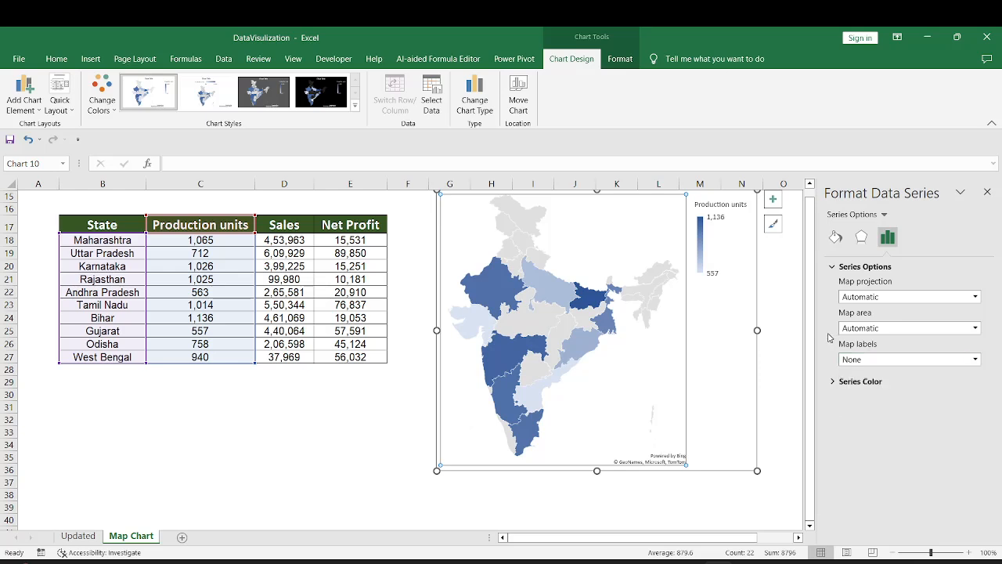
- Set the map's series color to Diverging (3-color) with orange for the minimum and turquoise for the midpoint
click(834, 381)
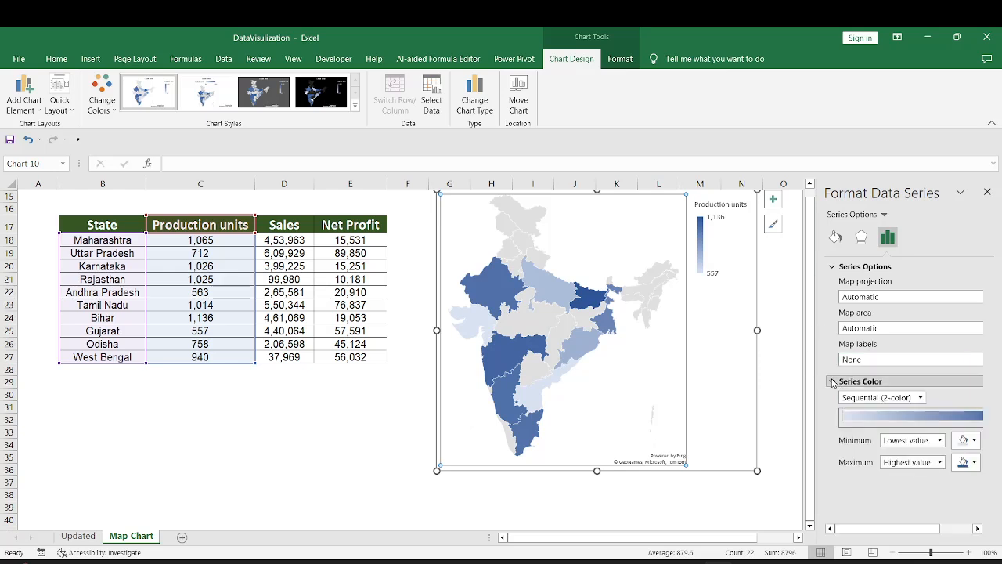
click(922, 398)
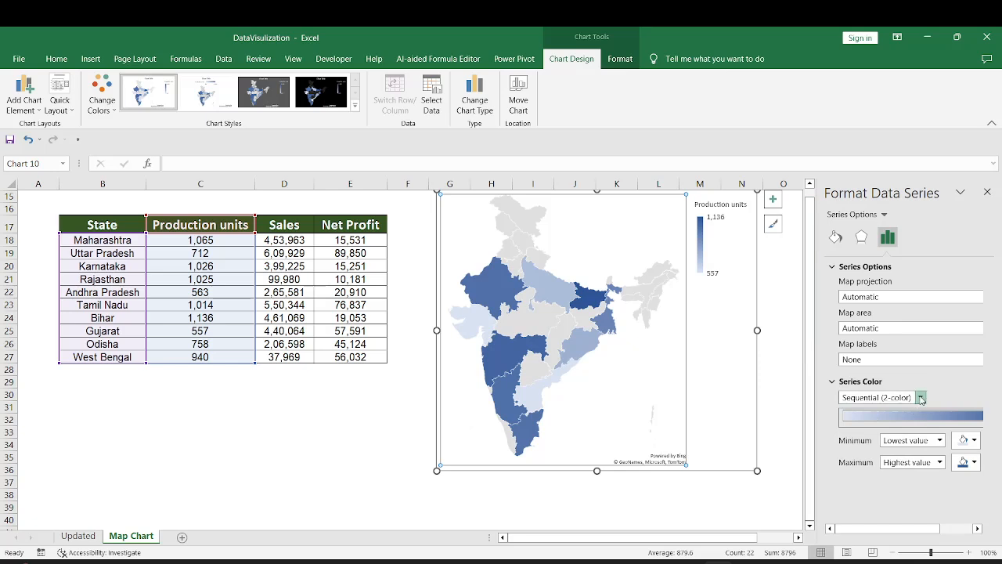
click(909, 424)
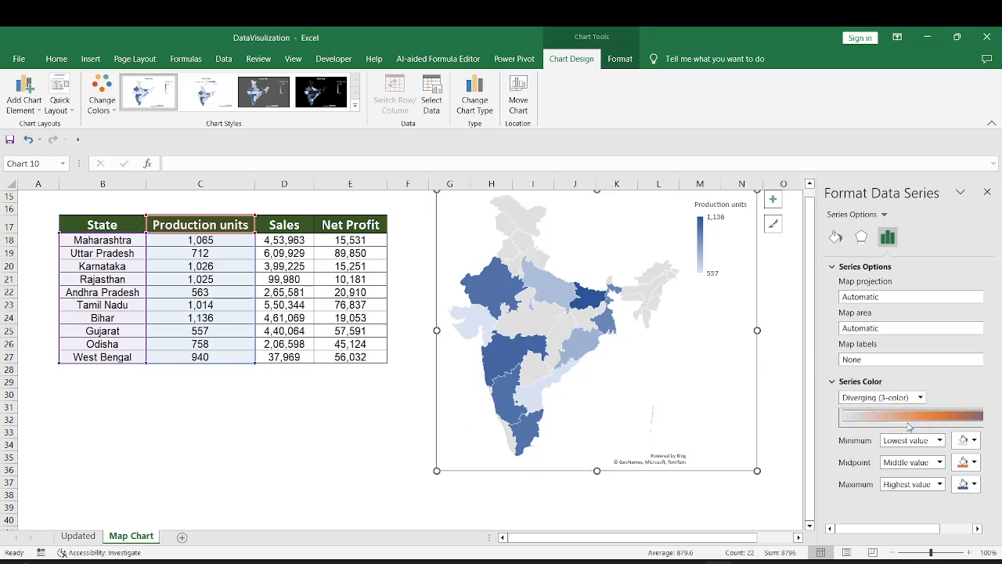
click(973, 440)
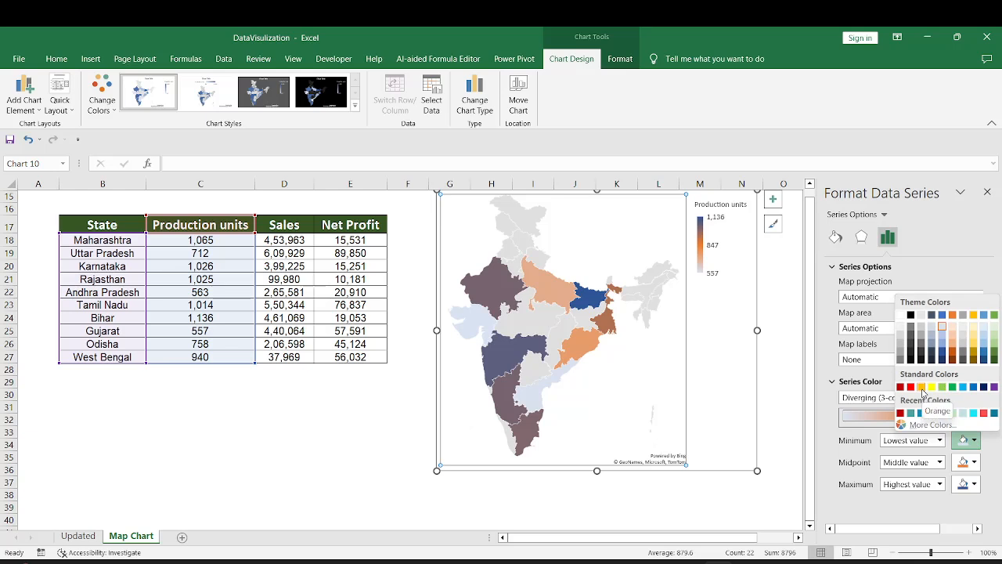
click(921, 387)
click(973, 462)
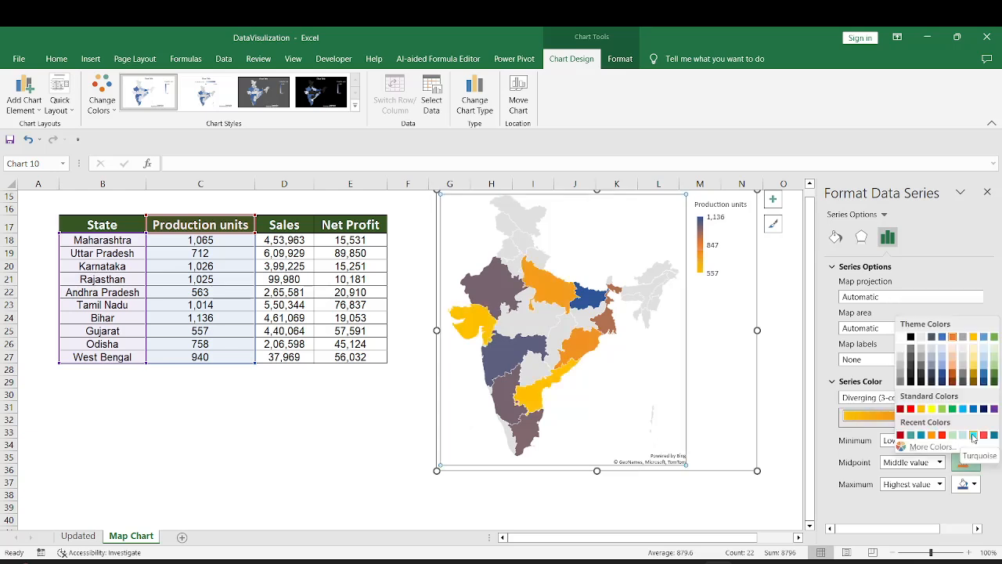
click(974, 435)
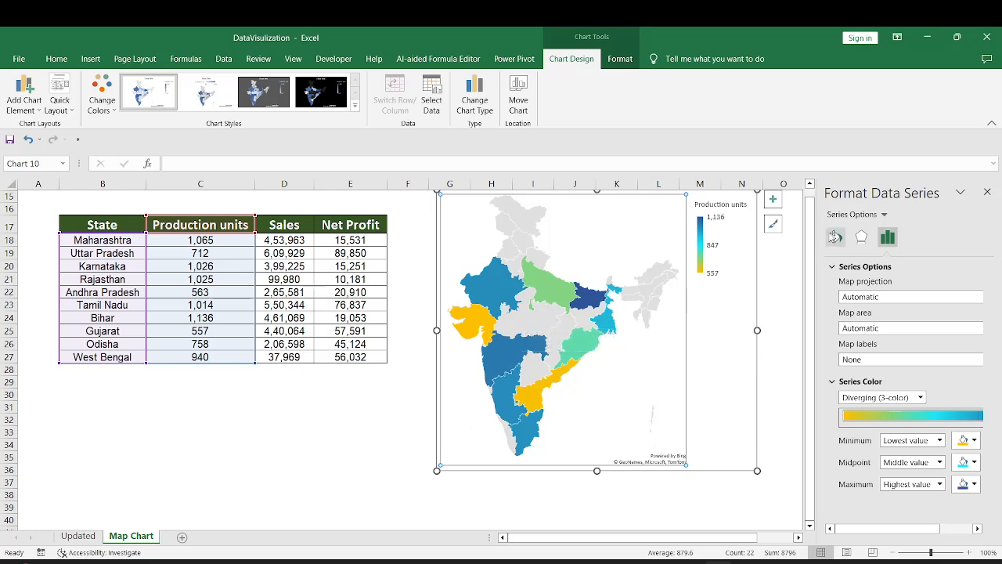
- Apply a light orange solid fill to the map regions that have no data
click(836, 236)
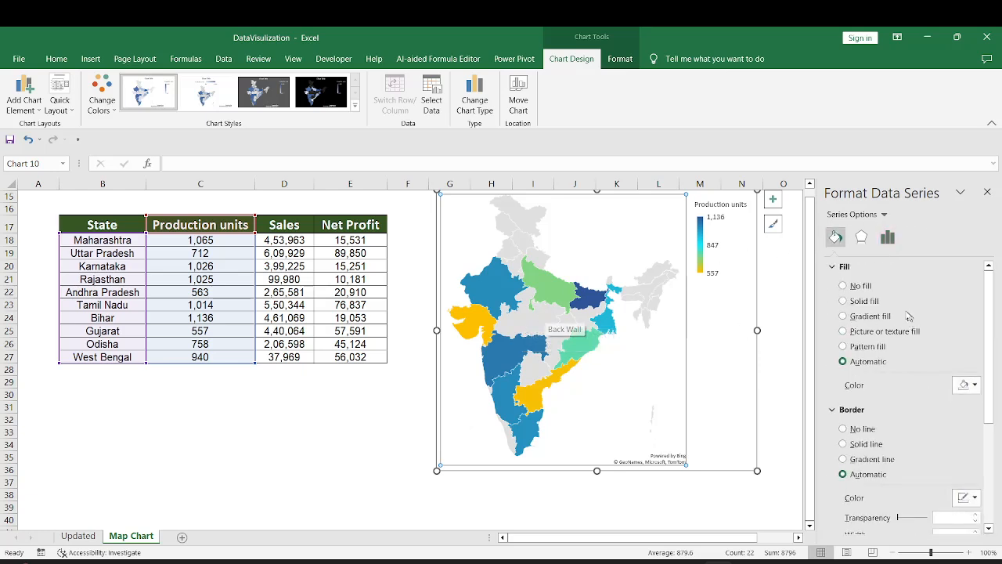
click(843, 302)
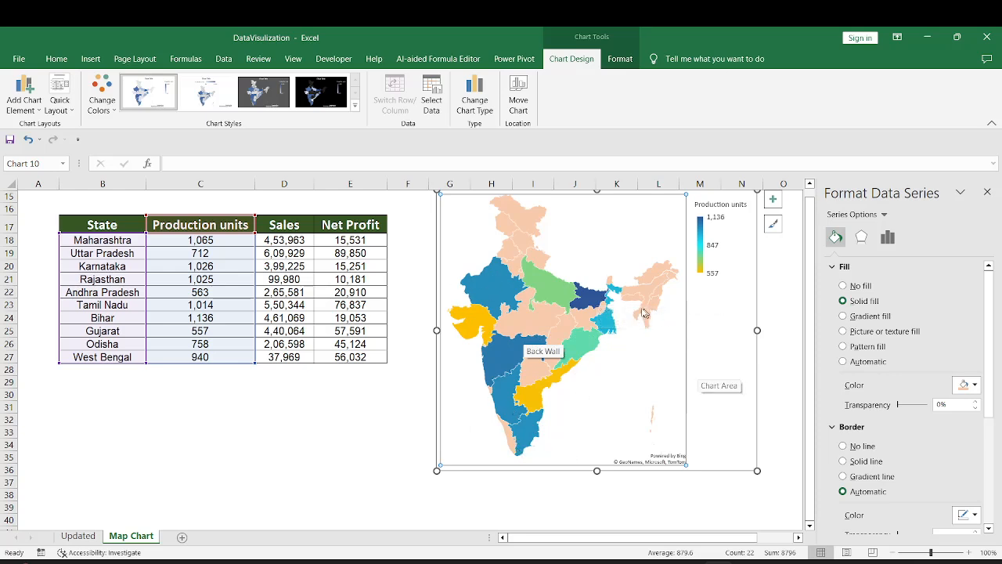
- Inspect the production unit values of individual states on the map and compare their colors with the legend
mouse_move(593, 304)
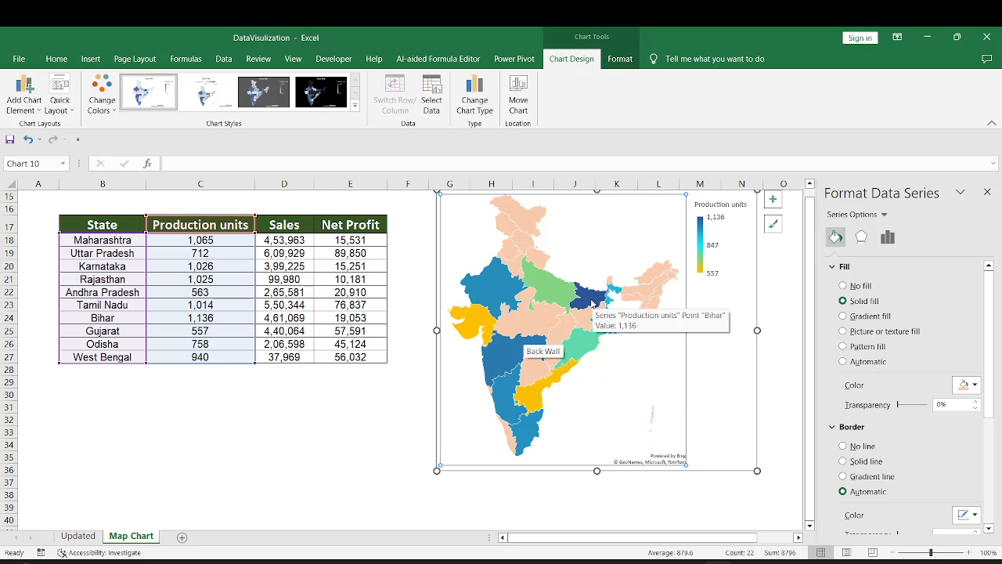
mouse_move(508, 356)
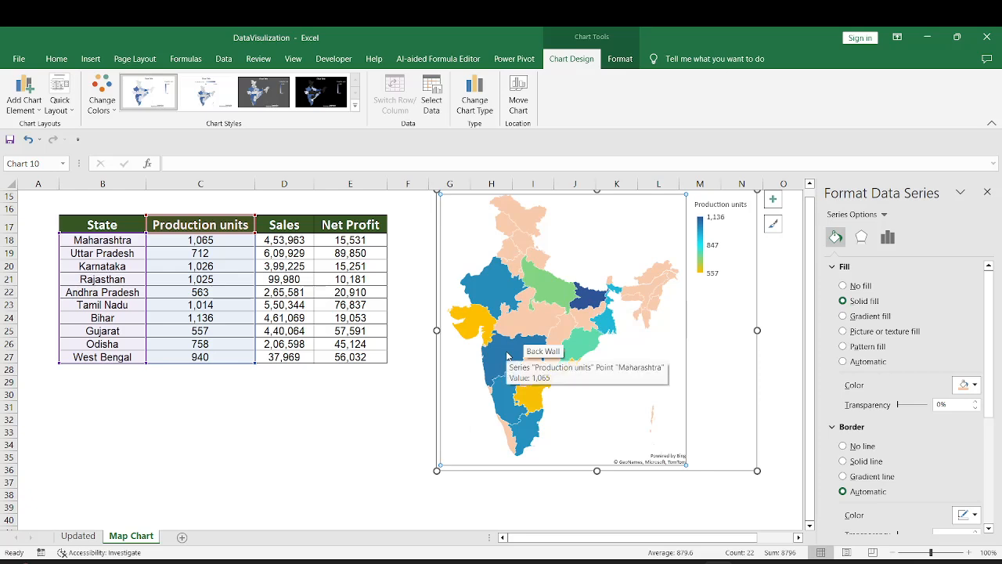
mouse_move(509, 403)
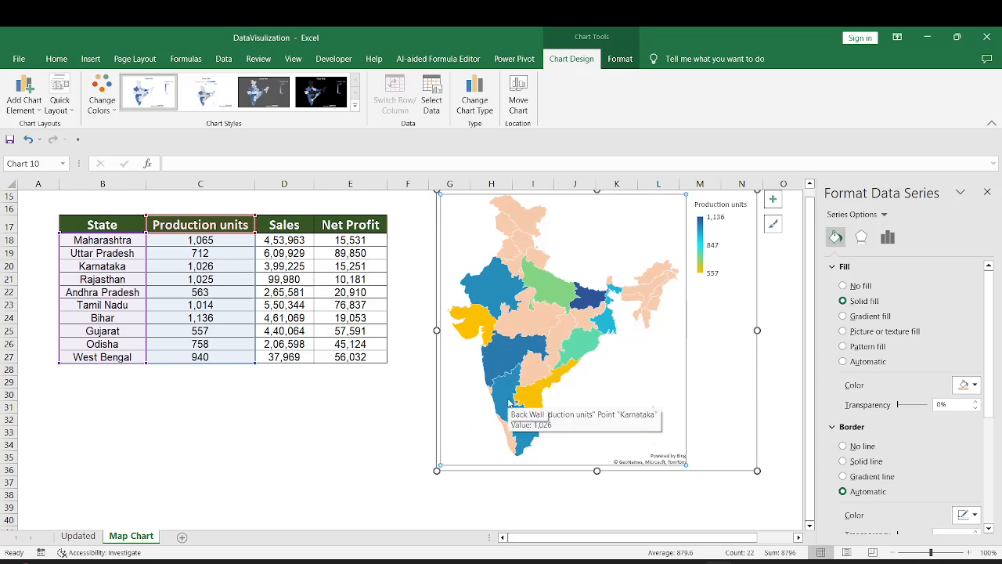
mouse_move(489, 296)
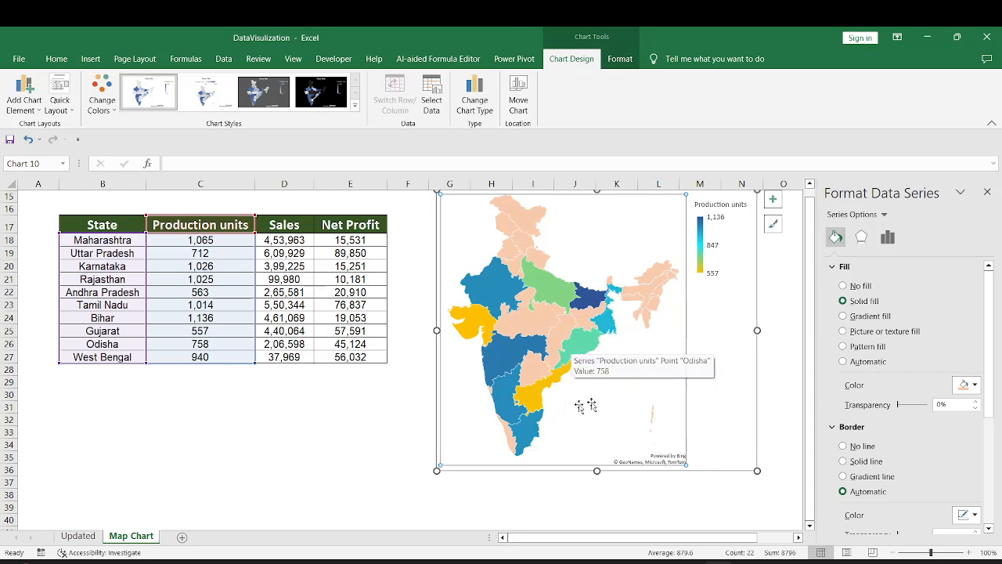
mouse_move(703, 274)
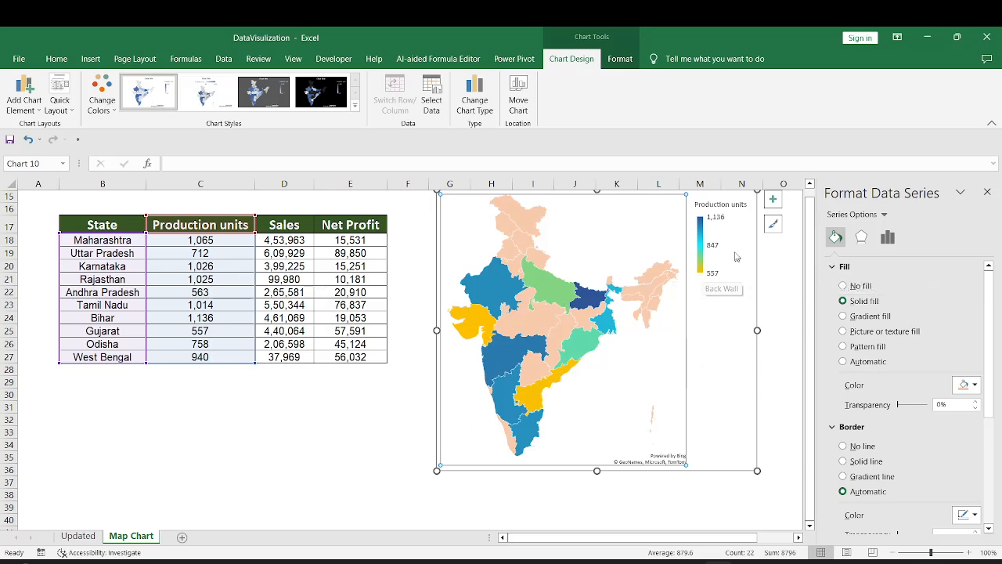
mouse_move(713, 246)
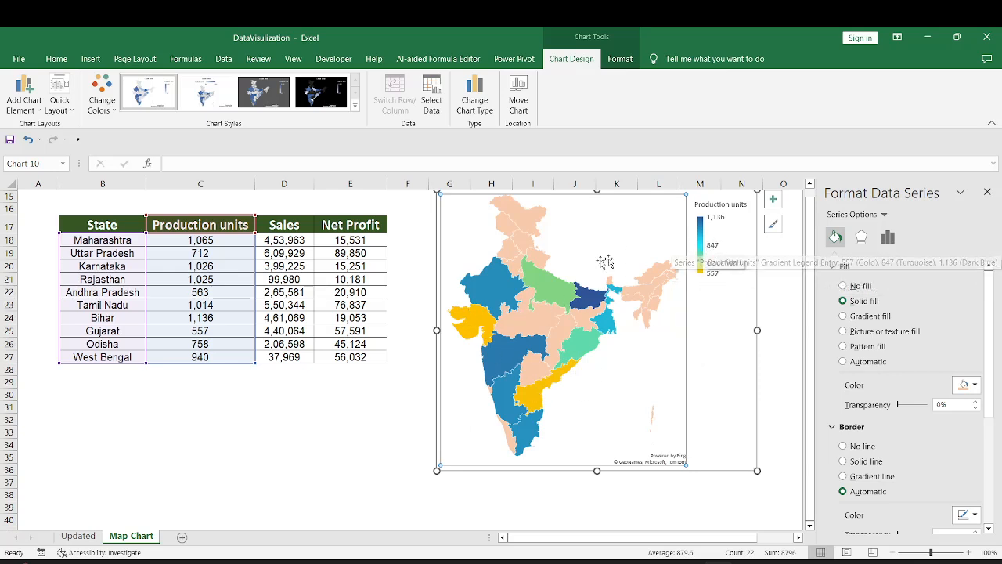
mouse_move(708, 223)
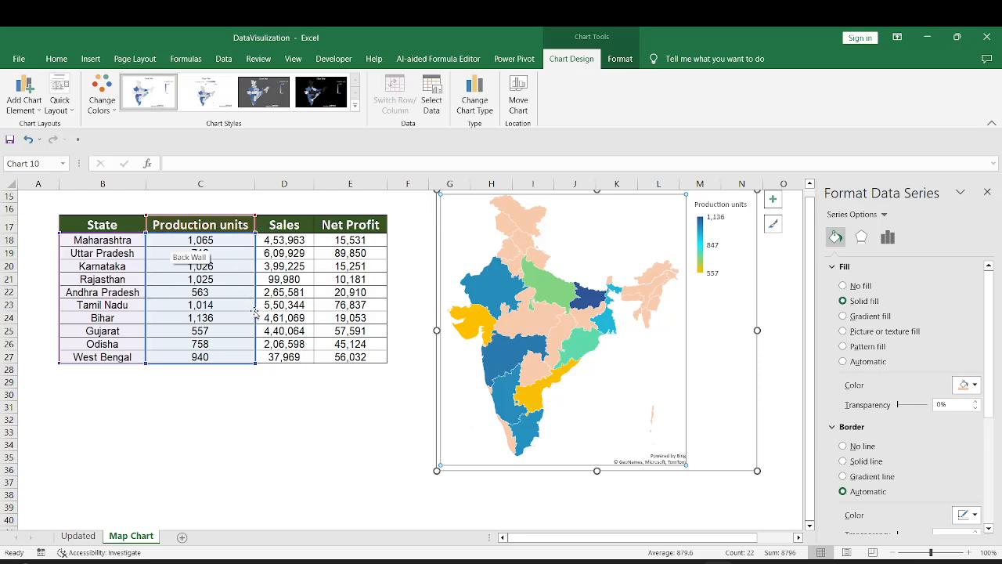
- Switch the map chart's values to the Sales column and apply a light orange solid fill to regions without data
drag(254, 313, 274, 316)
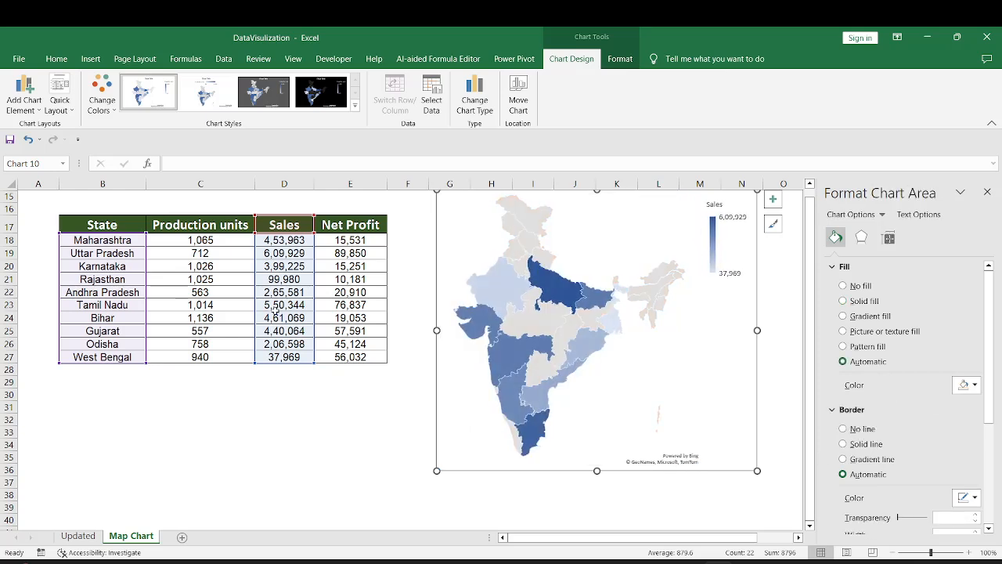
click(843, 302)
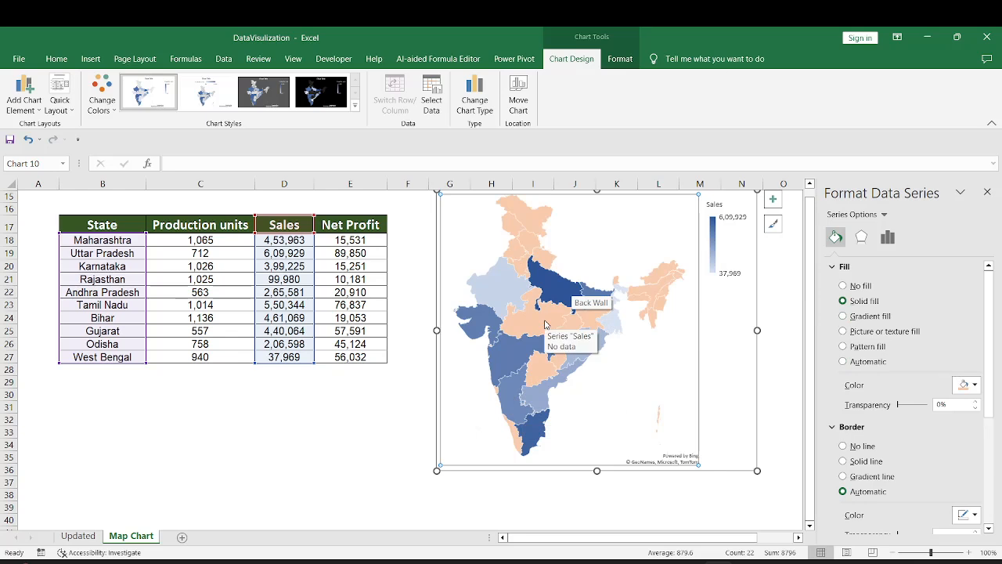
- Set the Sales map's series color to Diverging (3-color) with orange for the minimum and turquoise for the midpoint
click(888, 236)
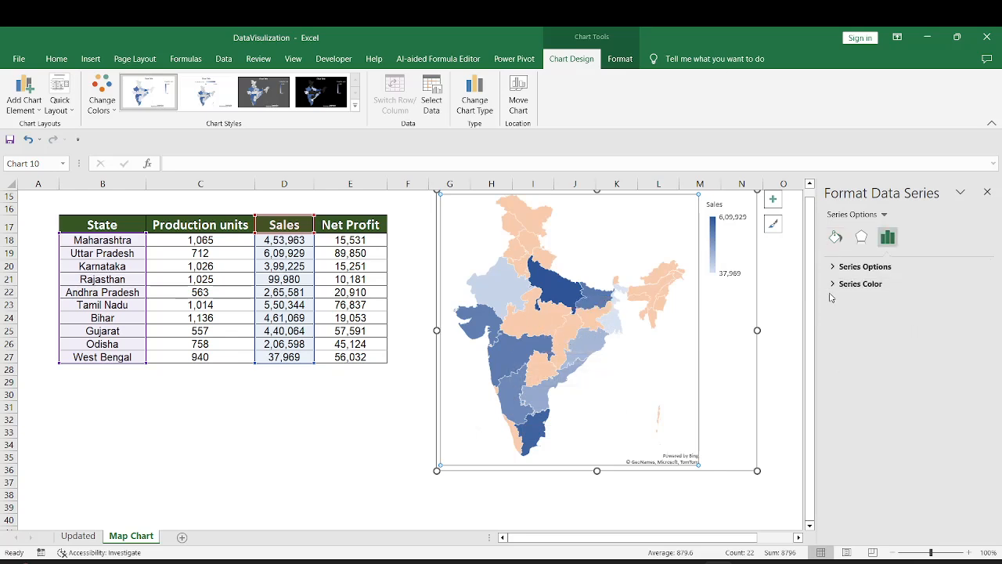
click(833, 284)
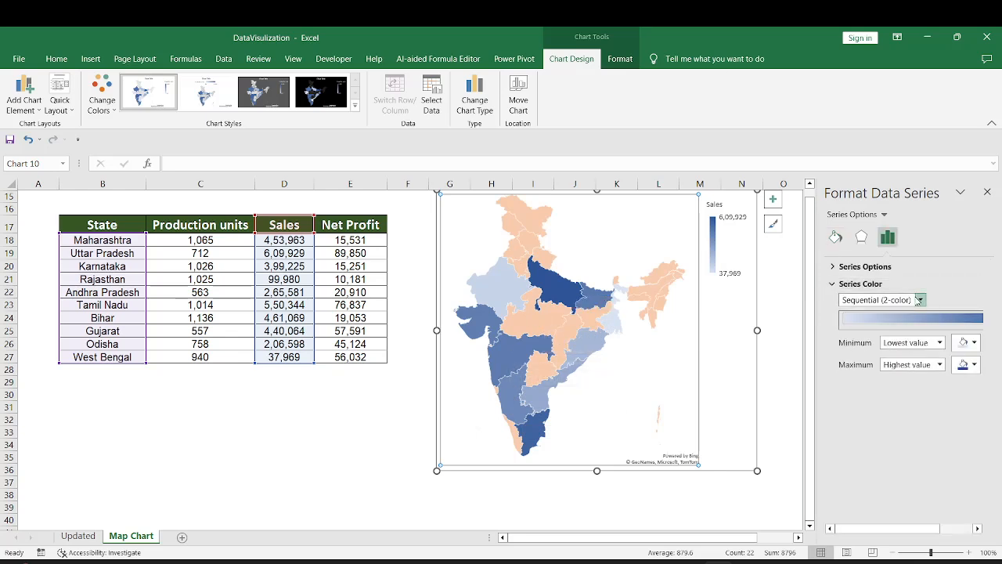
click(921, 300)
click(883, 327)
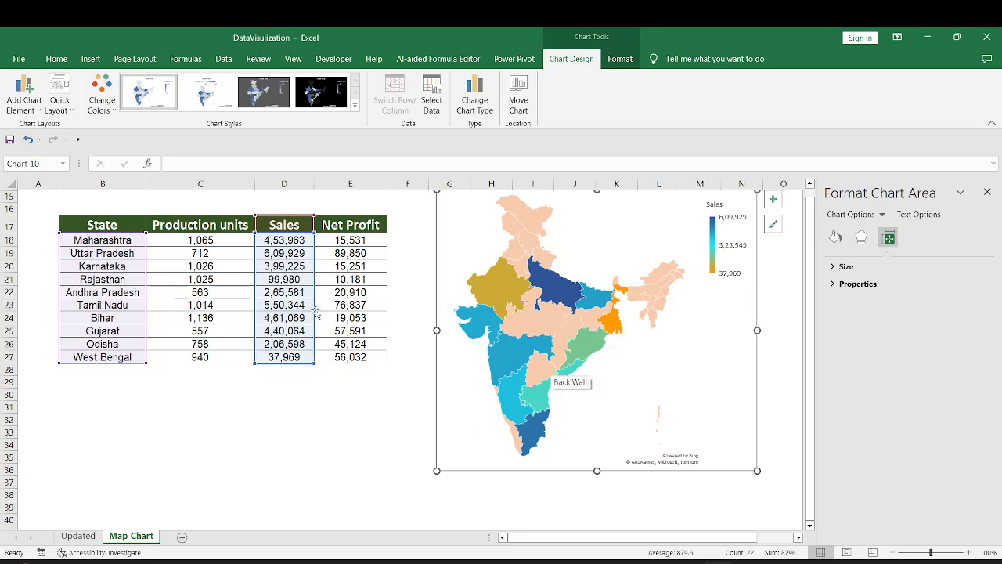
- Switch the map chart's values to the Net Profit column and apply a light orange solid fill to regions without data
drag(316, 311, 343, 312)
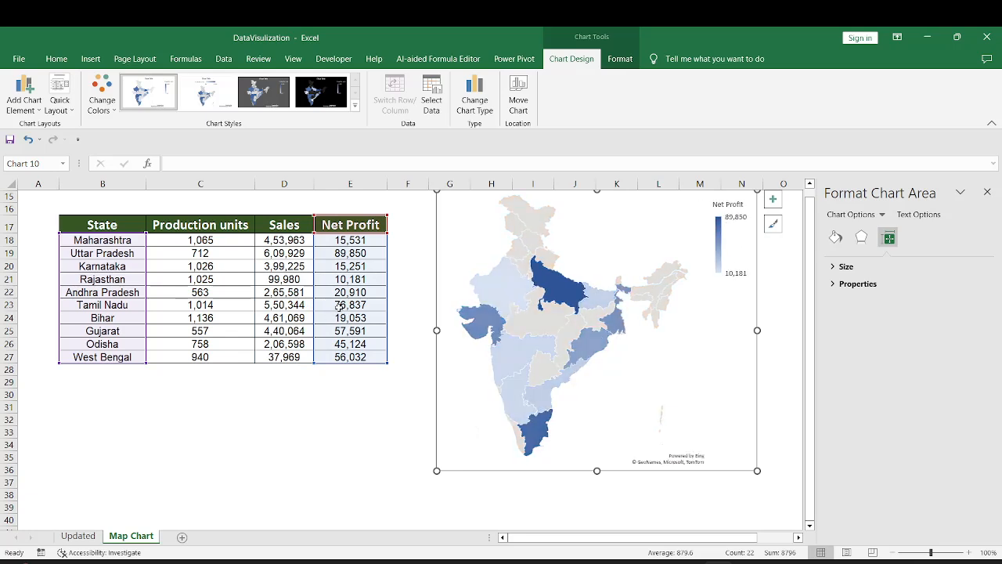
click(549, 313)
click(844, 301)
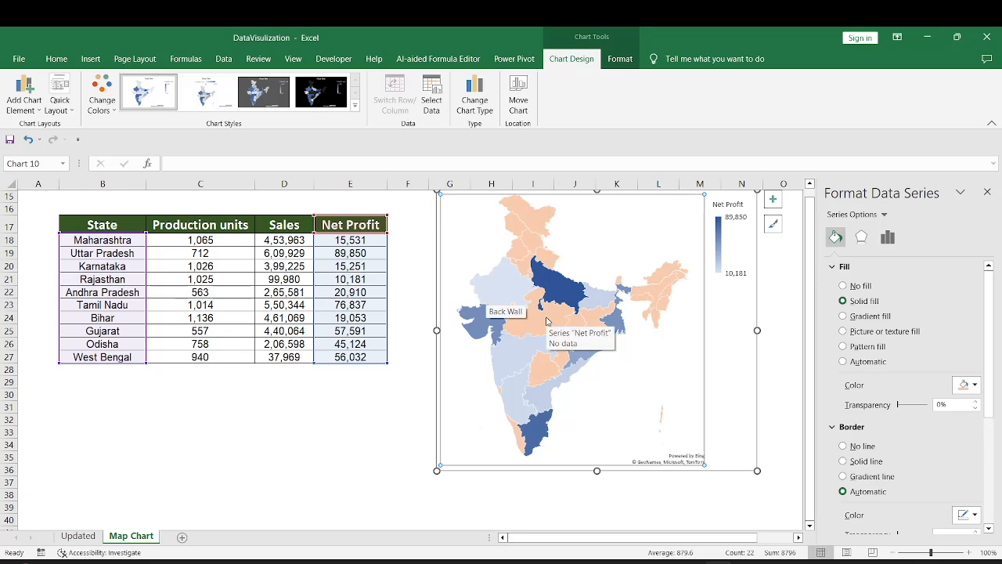
- Set the Net Profit map's series color to Diverging (3-color) with gold for the minimum and turquoise for the midpoint
click(886, 237)
click(833, 284)
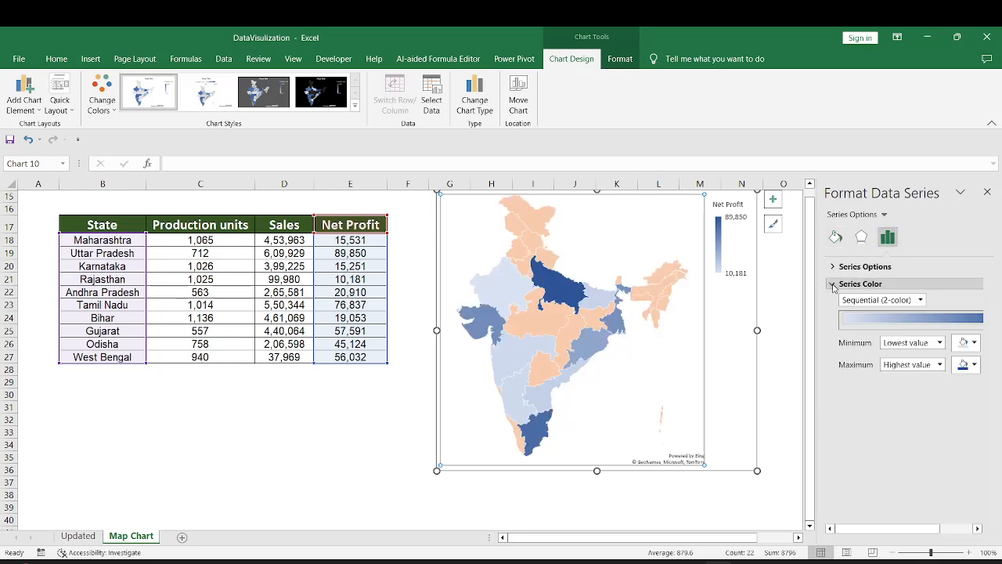
click(921, 300)
click(871, 324)
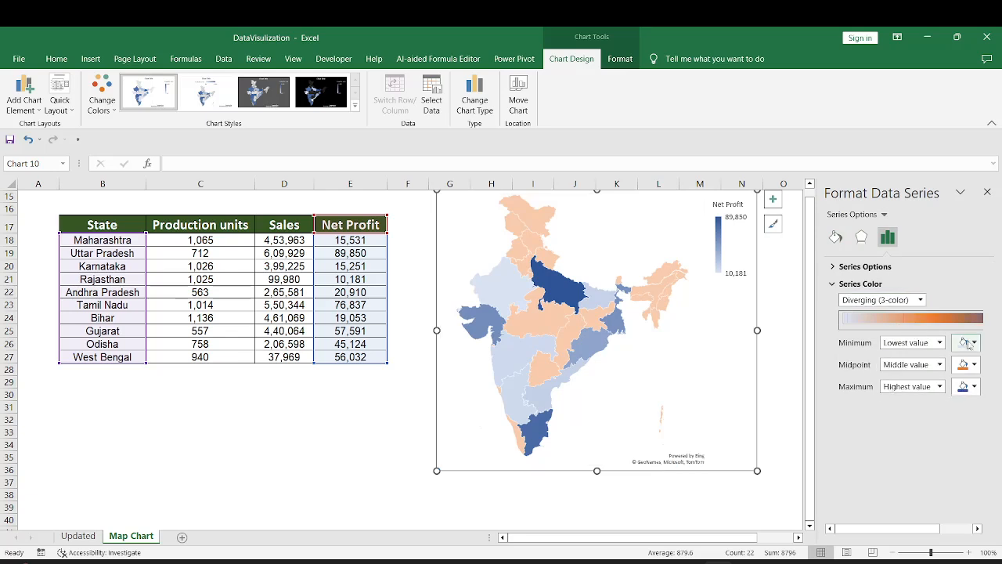
click(971, 344)
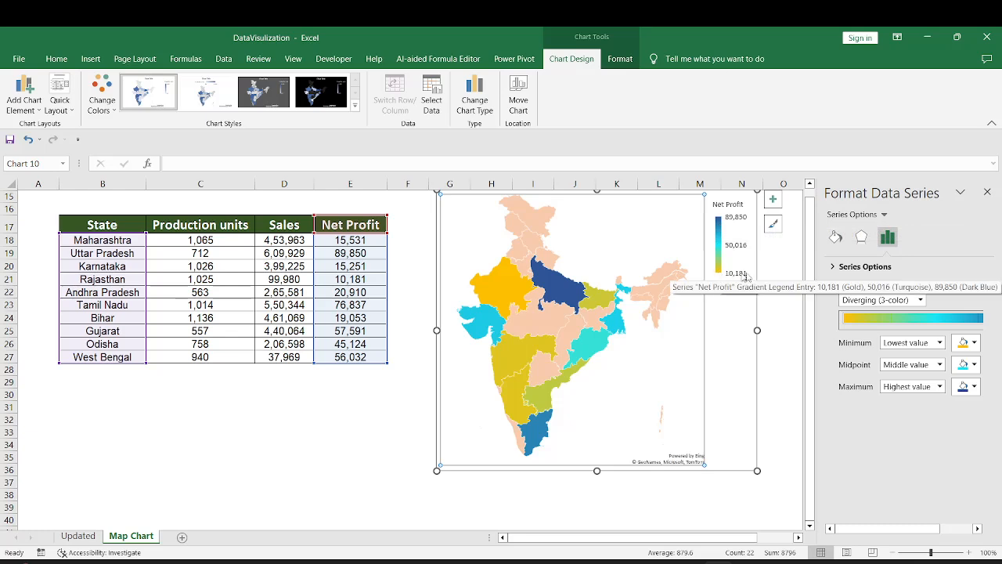
- Inspect the net profit values of individual states on the map, including Uttar Pradesh and Gujarat, against the legend colors
mouse_move(498, 296)
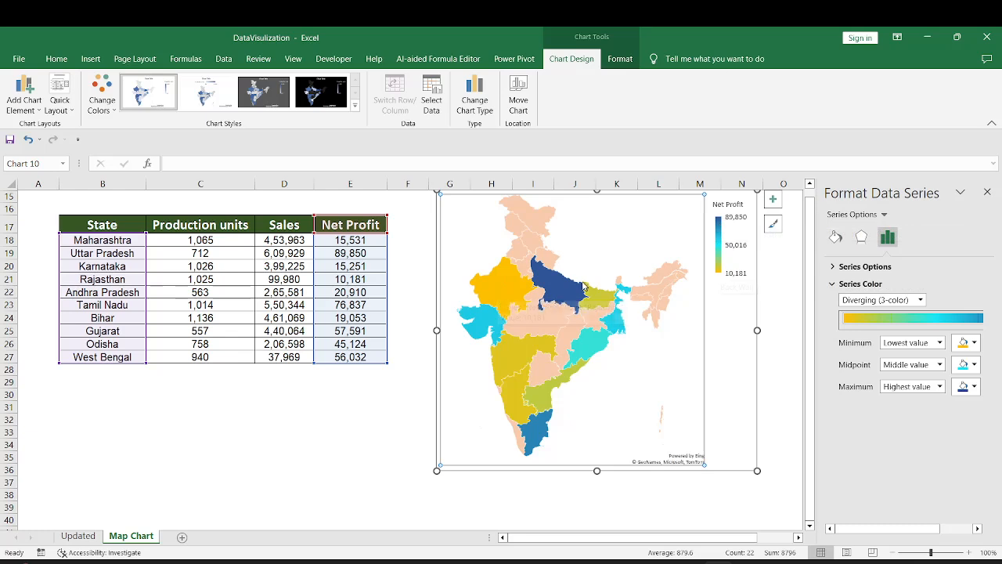
mouse_move(566, 288)
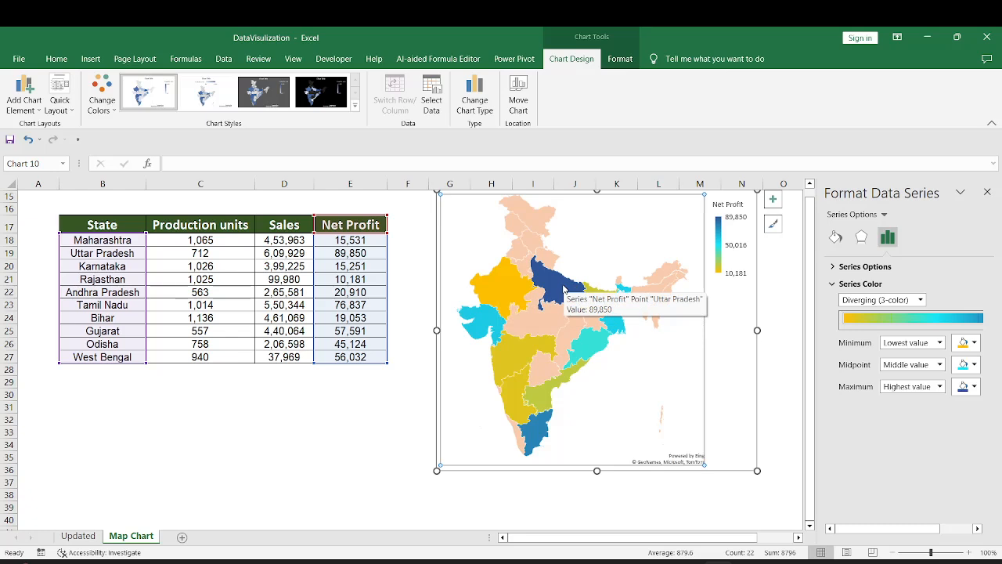
mouse_move(490, 320)
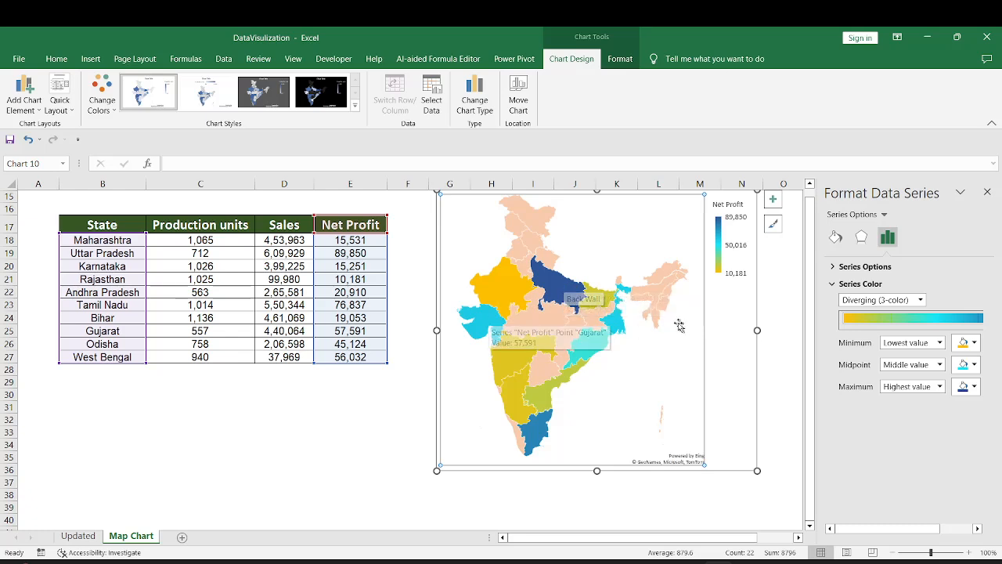
mouse_move(599, 347)
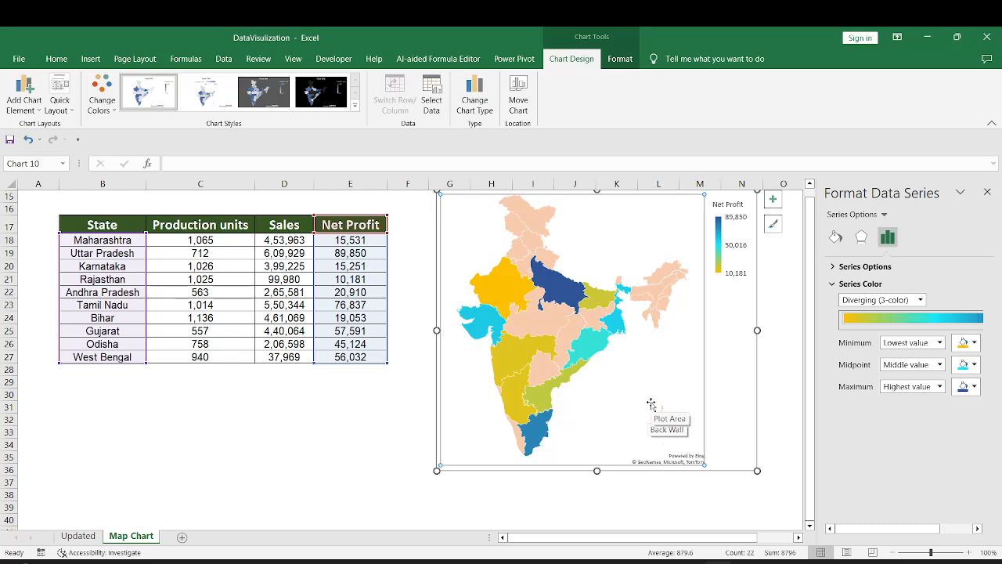
mouse_move(540, 432)
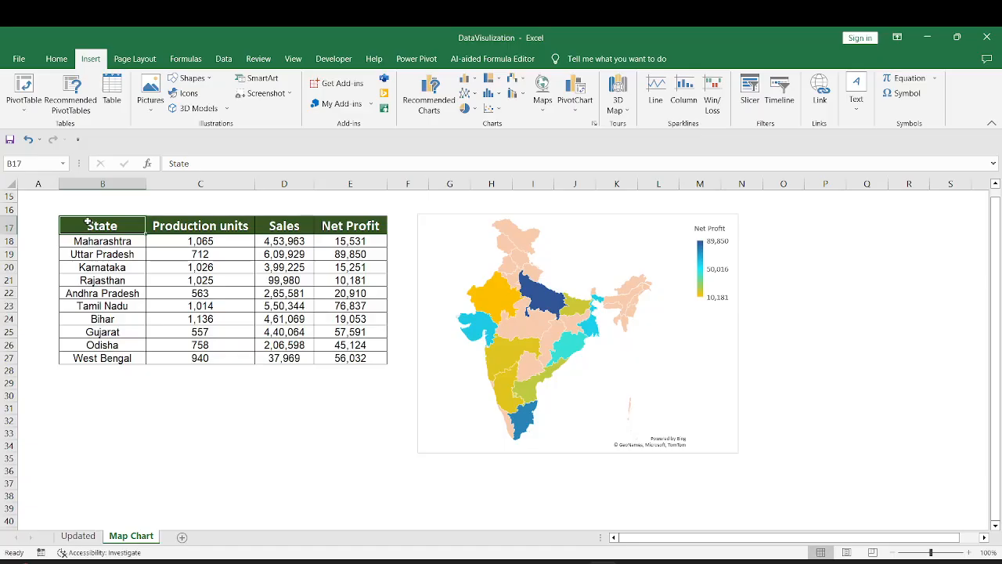
- Select the whole state table B17:E27, launch 3D Maps and open the existing Tour 1
drag(88, 224, 197, 358)
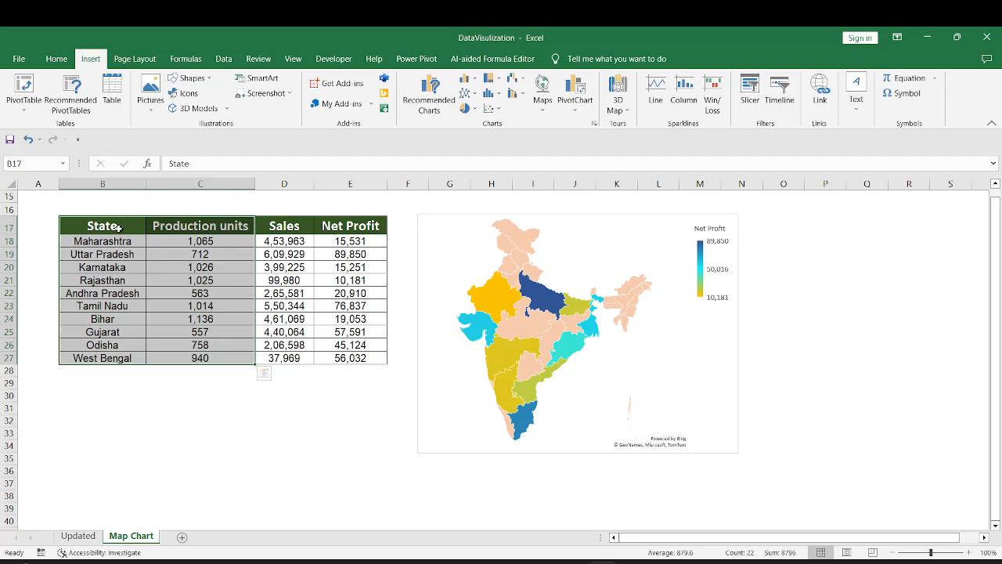
drag(90, 226, 338, 358)
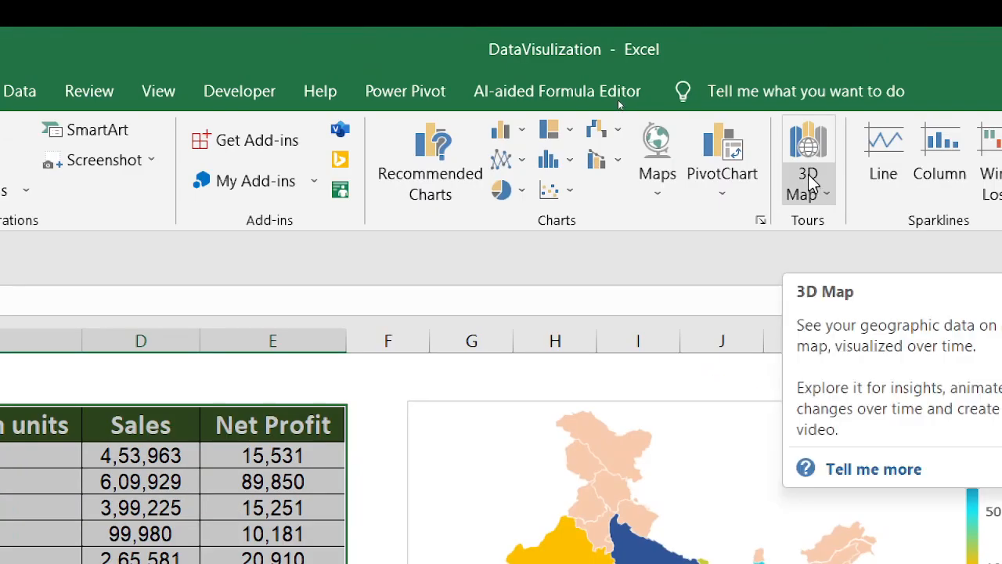
click(811, 181)
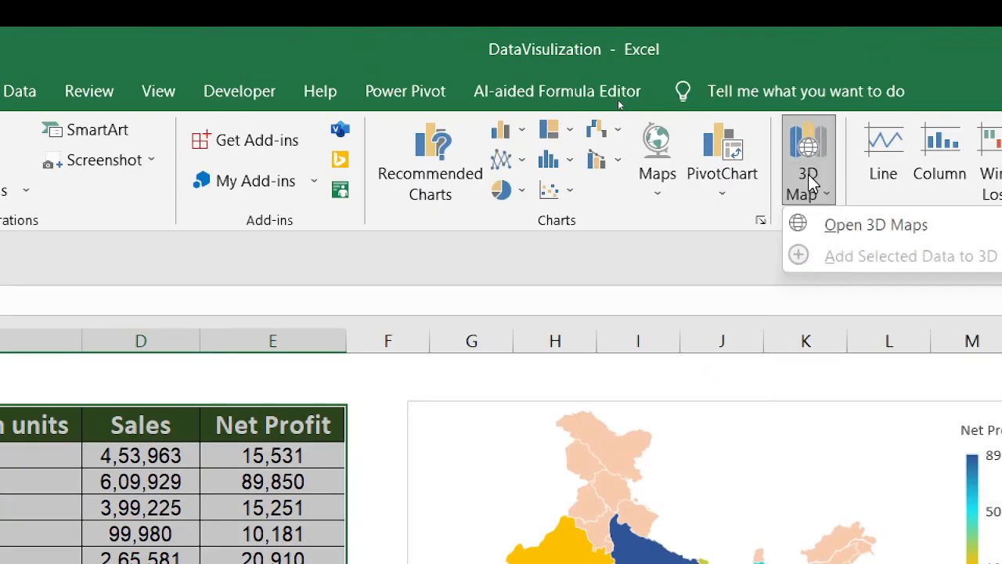
click(868, 225)
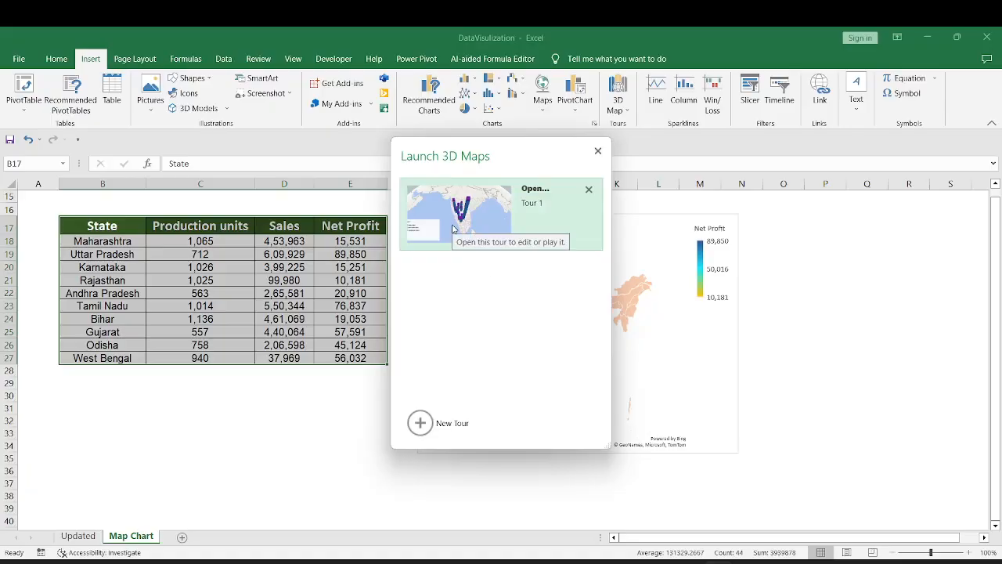
click(510, 213)
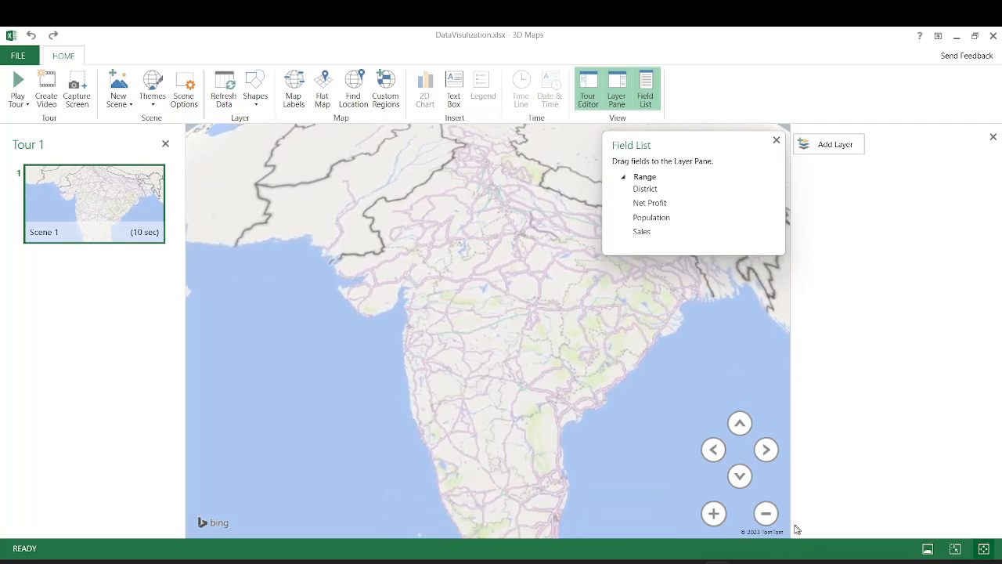
- Zoom and rotate the 3D globe to view India and its surroundings from different distances
click(767, 514)
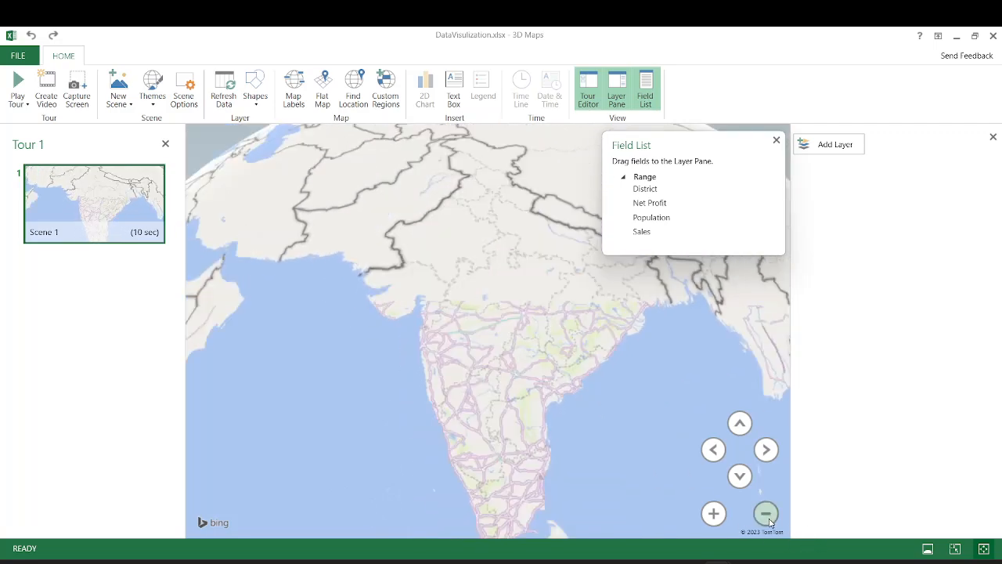
click(766, 514)
click(767, 514)
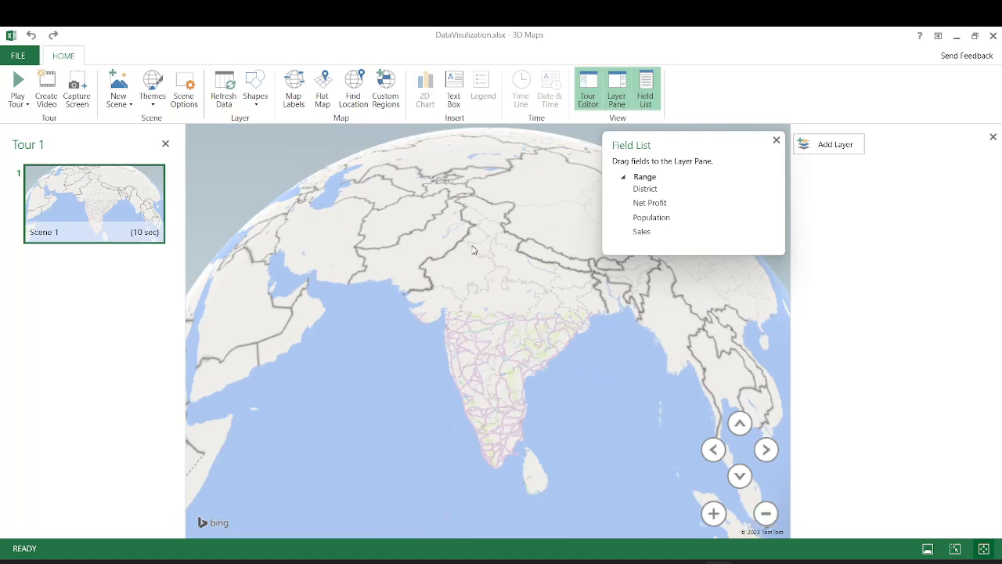
drag(473, 250, 471, 386)
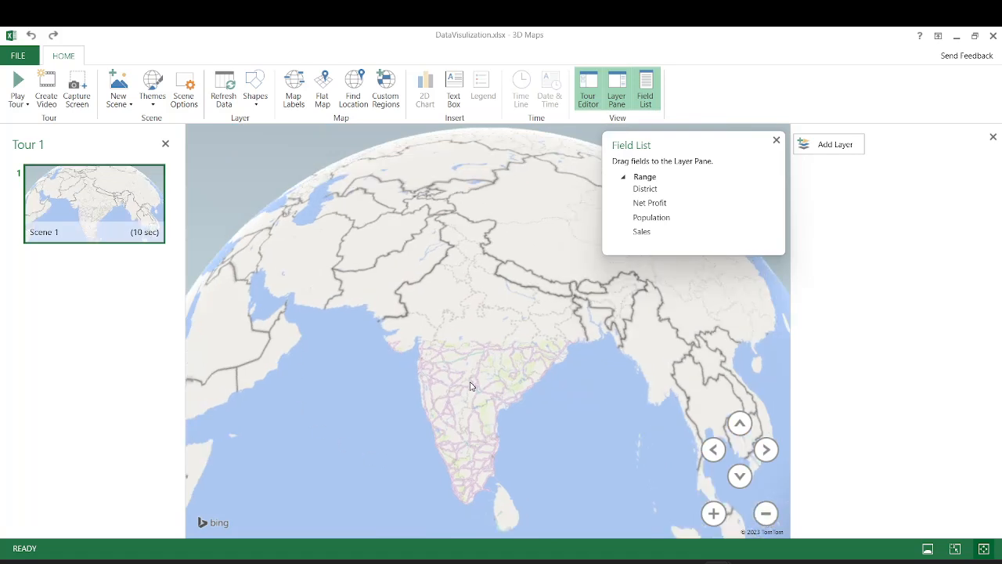
click(714, 514)
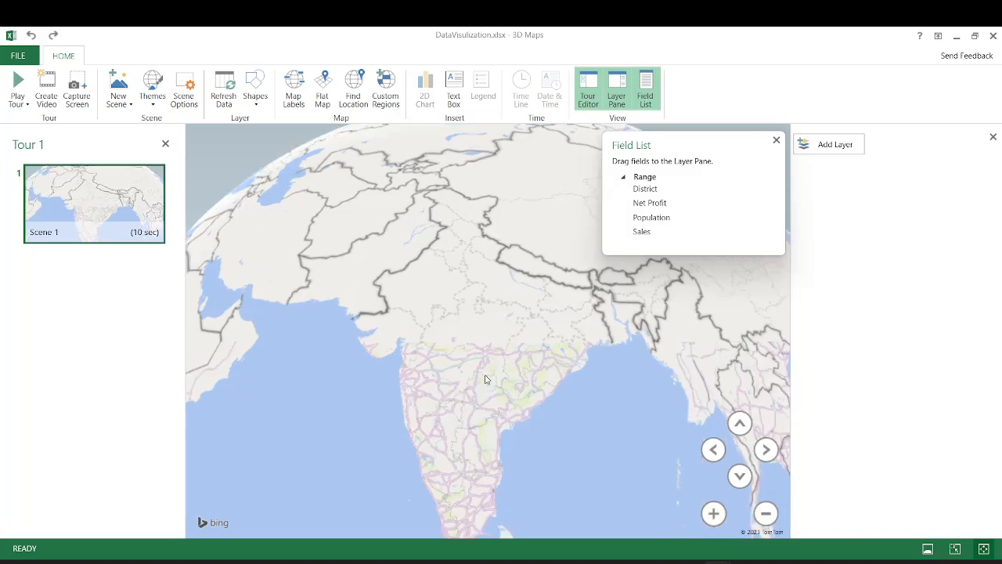
drag(473, 332, 456, 228)
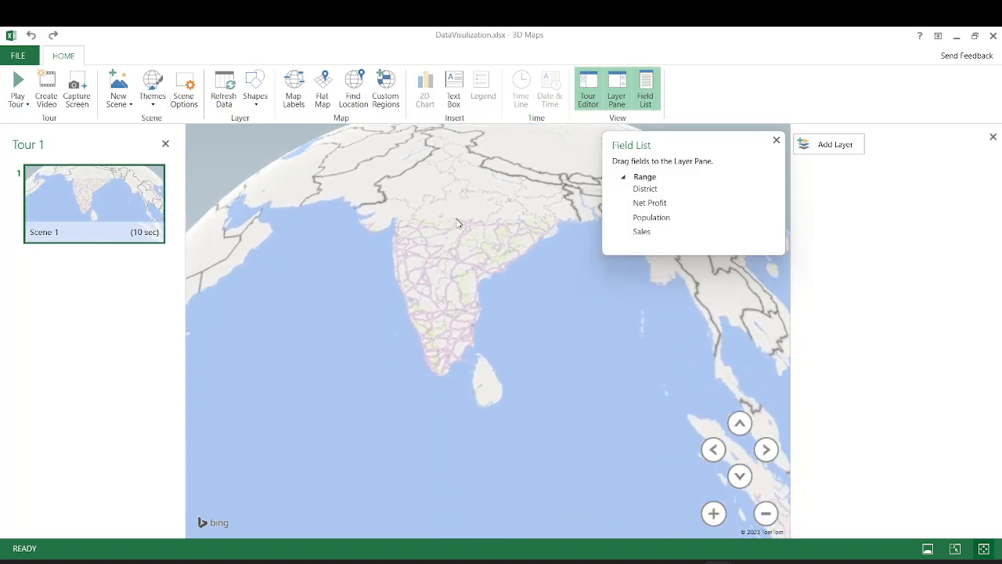
drag(447, 317, 454, 378)
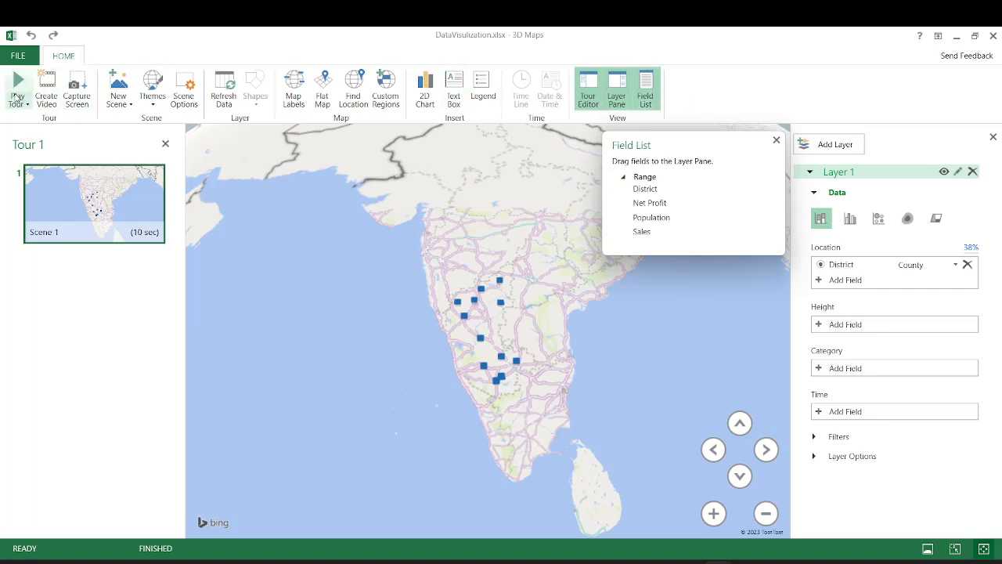
- Try a grayscale satellite, a dark road map and a color satellite theme on Scene 1
click(153, 90)
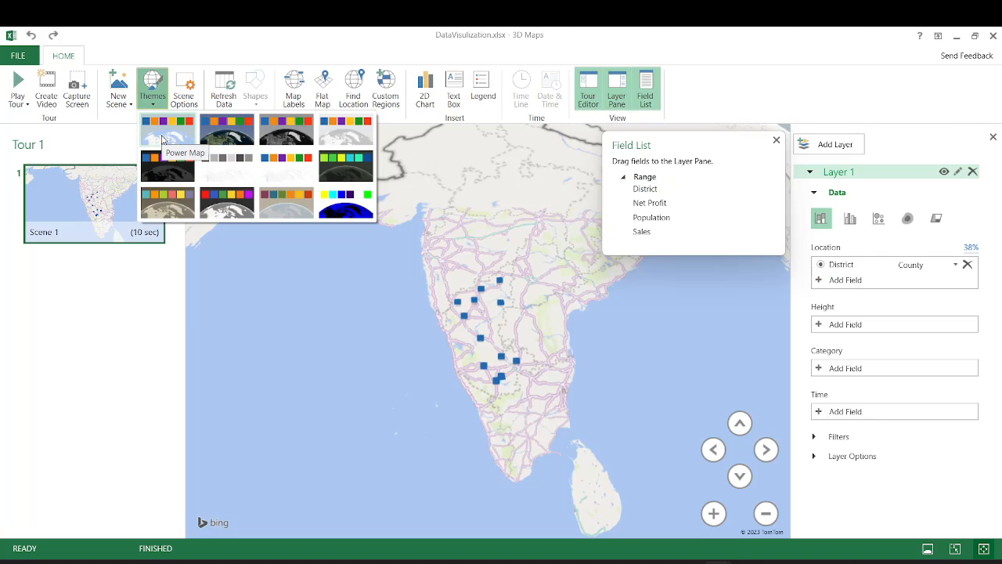
click(173, 134)
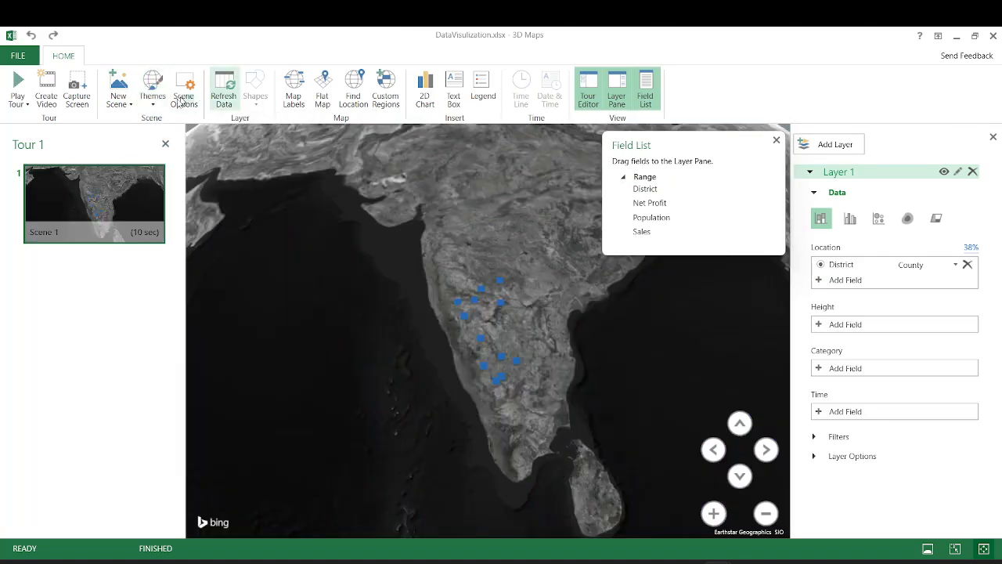
click(163, 107)
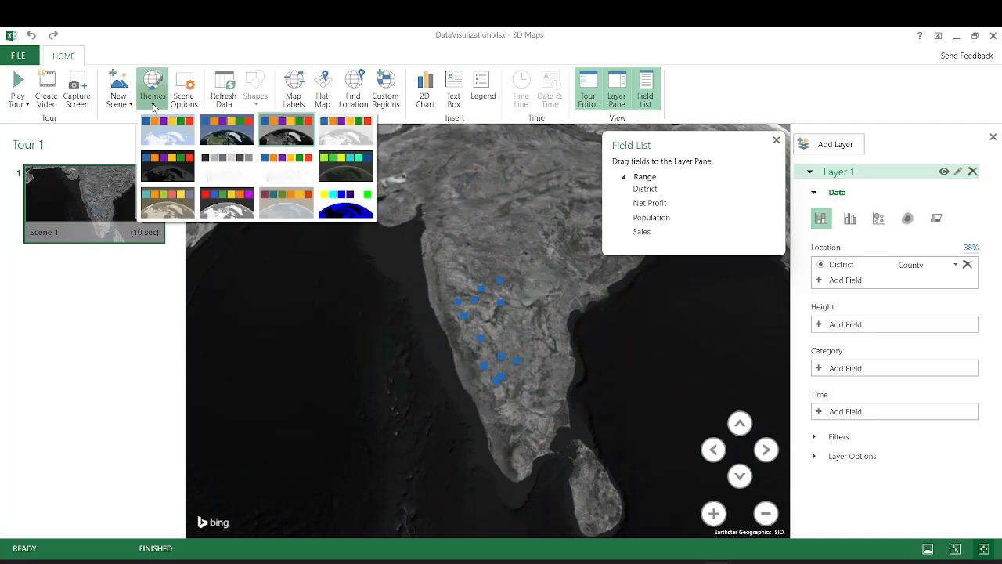
click(162, 172)
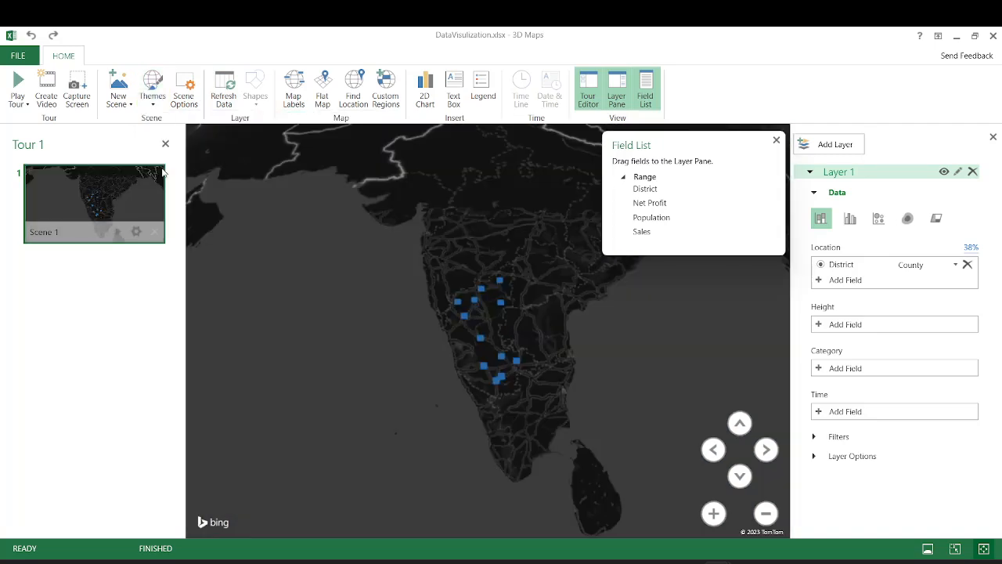
click(153, 92)
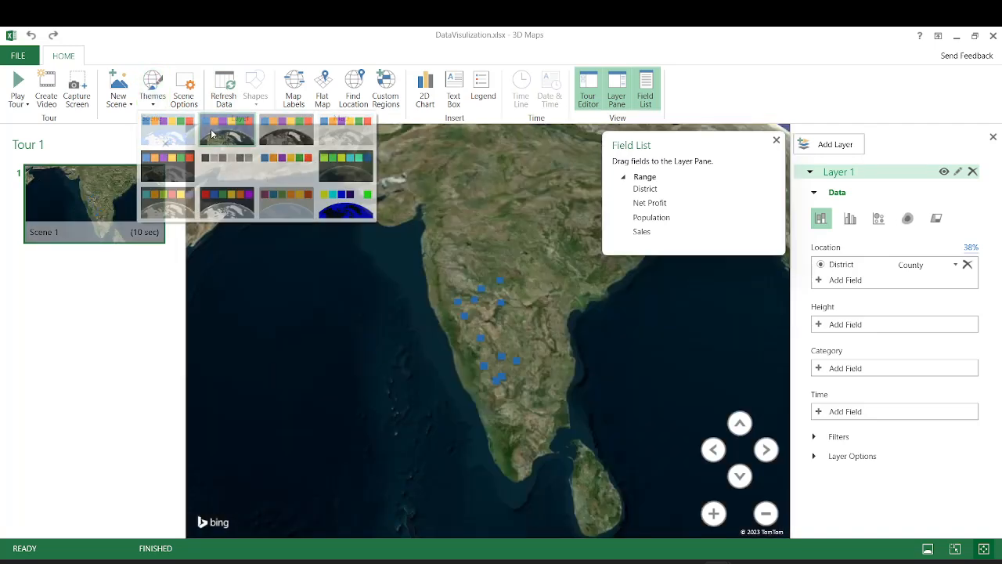
click(211, 129)
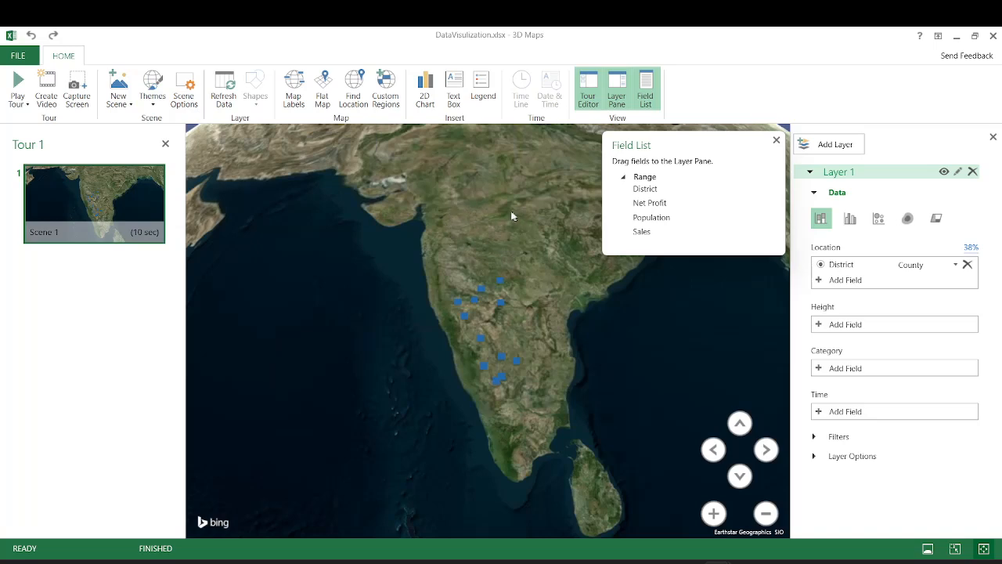
- Add Net Profit, Population and Sales alongside District as location fields of Layer 1
drag(506, 201, 435, 232)
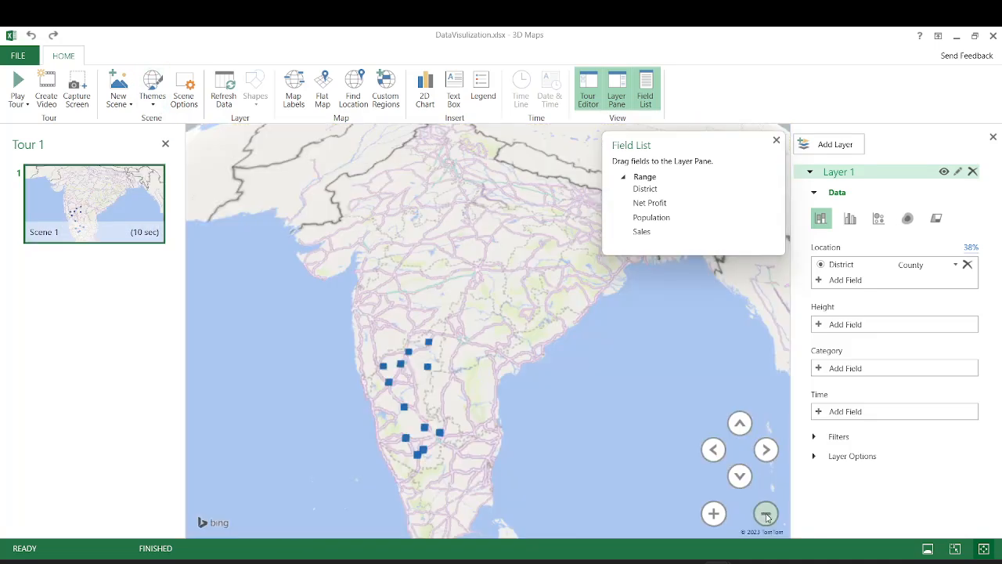
click(766, 514)
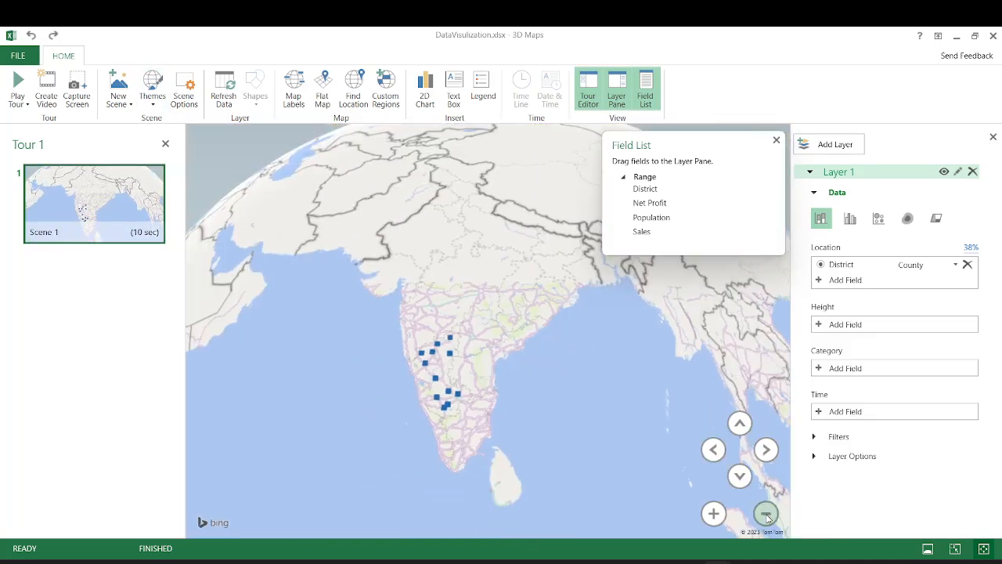
drag(478, 260, 475, 289)
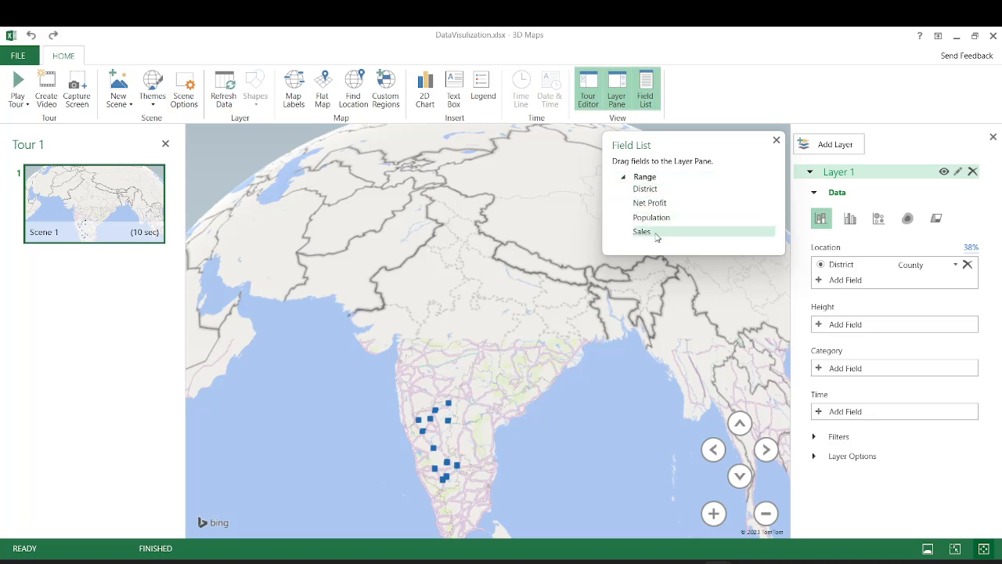
drag(660, 193, 834, 268)
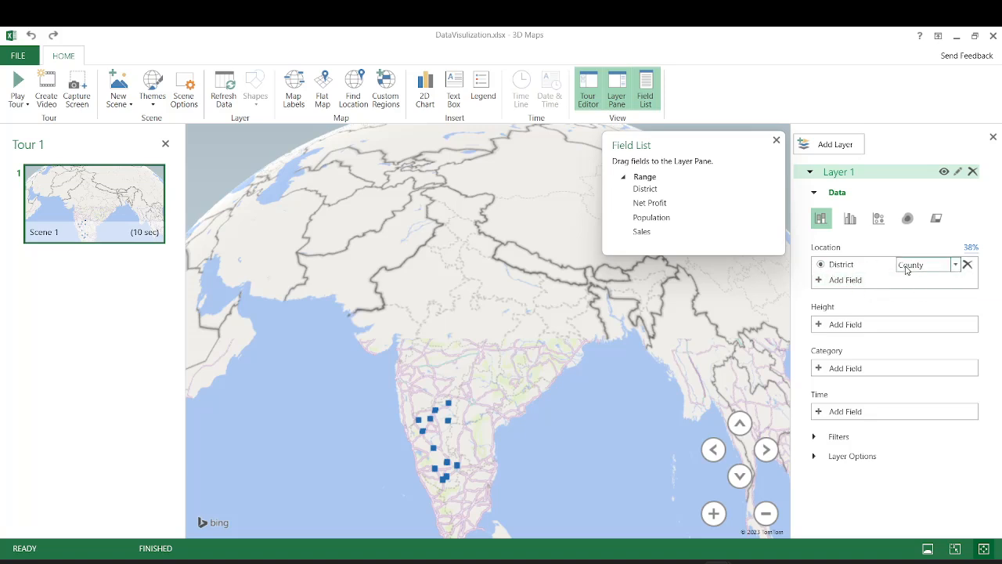
click(820, 284)
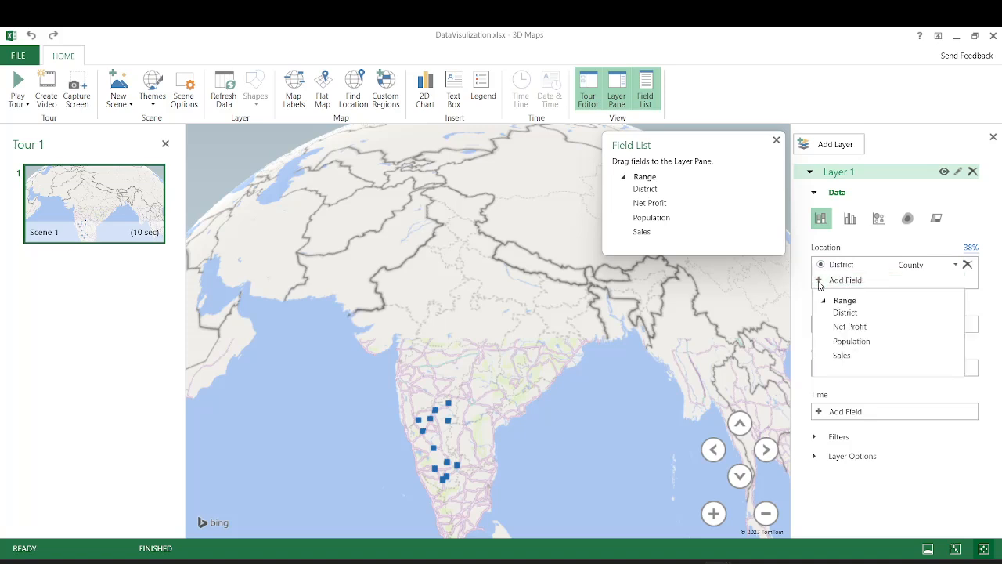
click(848, 327)
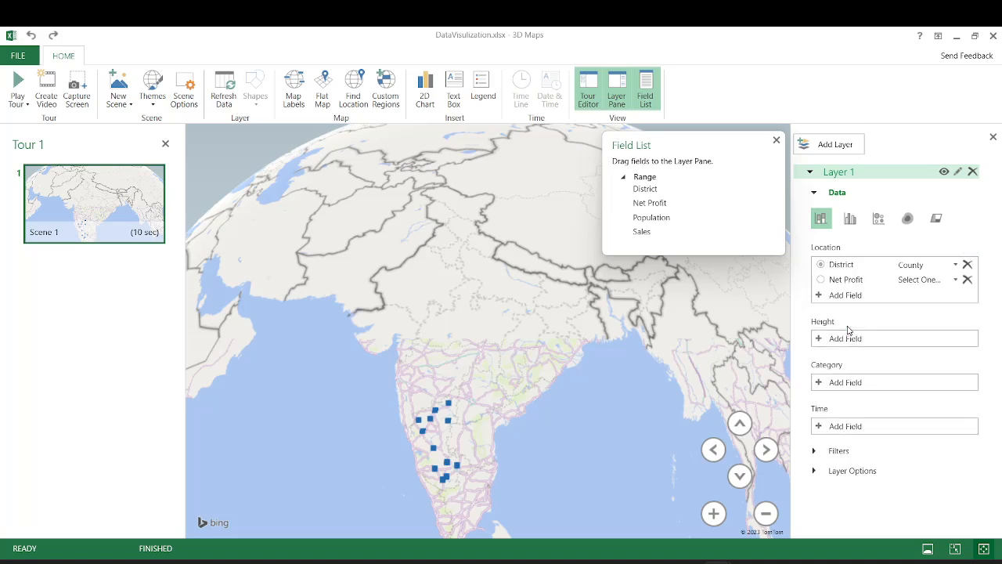
click(818, 295)
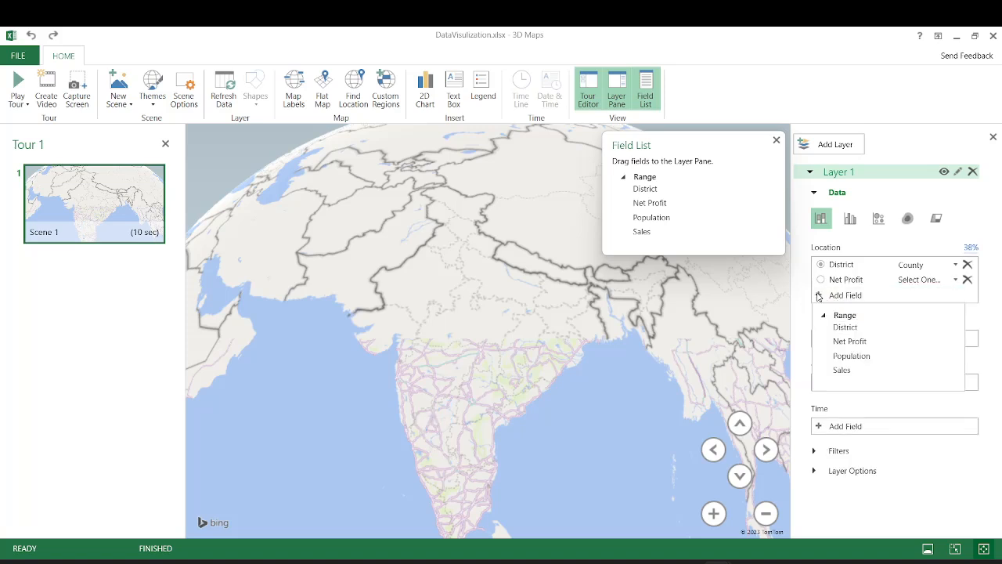
click(851, 355)
click(818, 312)
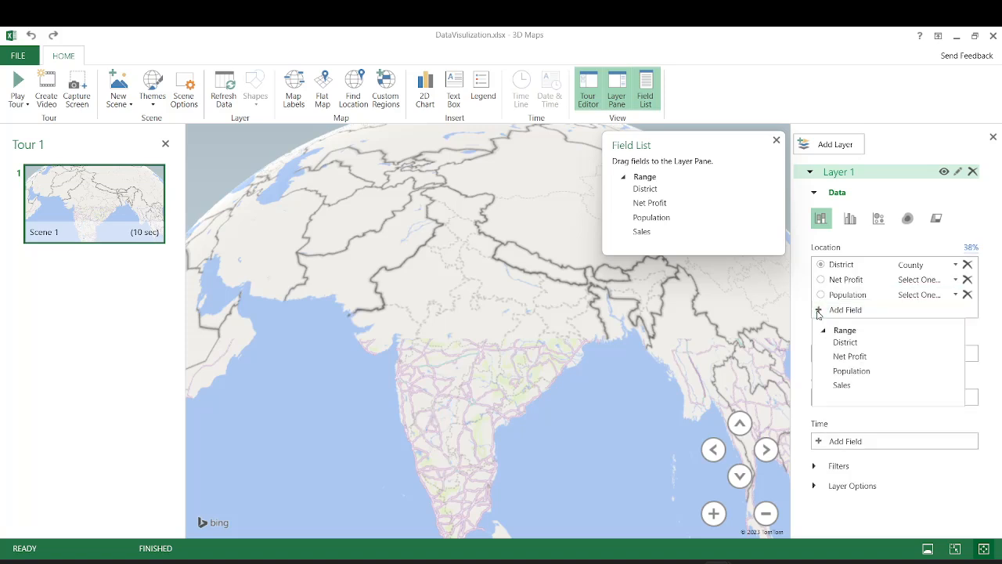
click(842, 385)
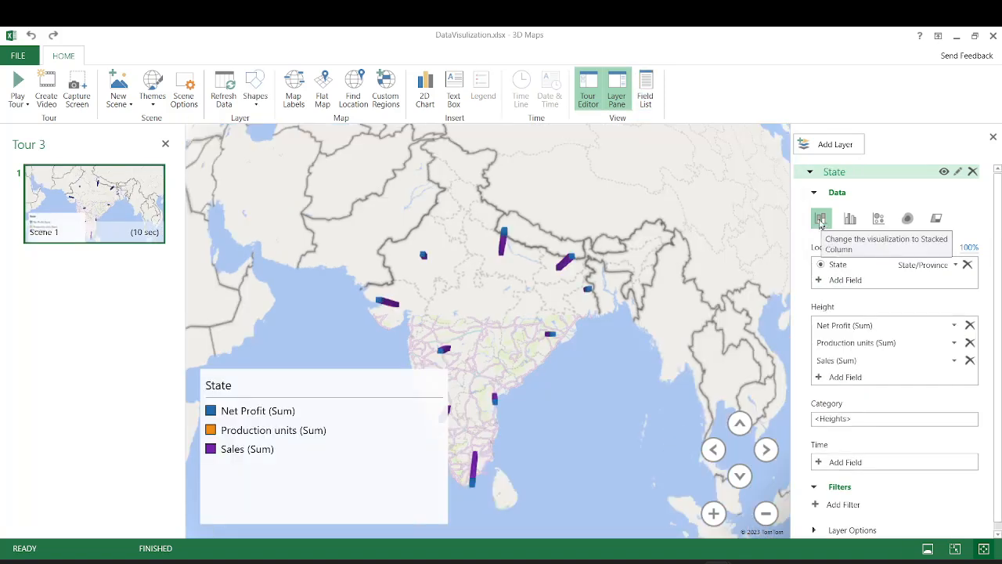
- Try stacked column, clustered column, bubble and heat map visualizations on Tour 3's State layer, and return to stacked columns
click(822, 220)
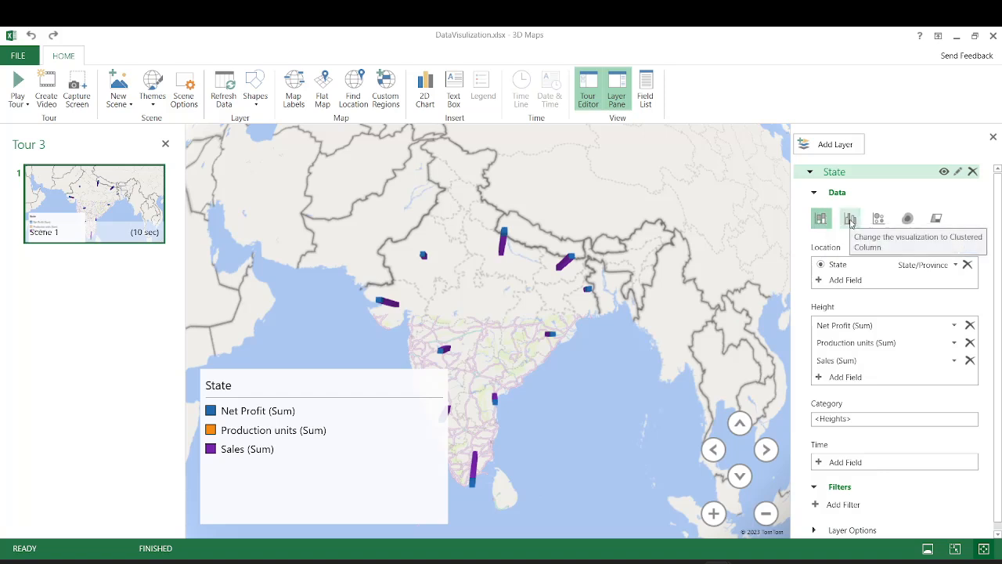
click(852, 220)
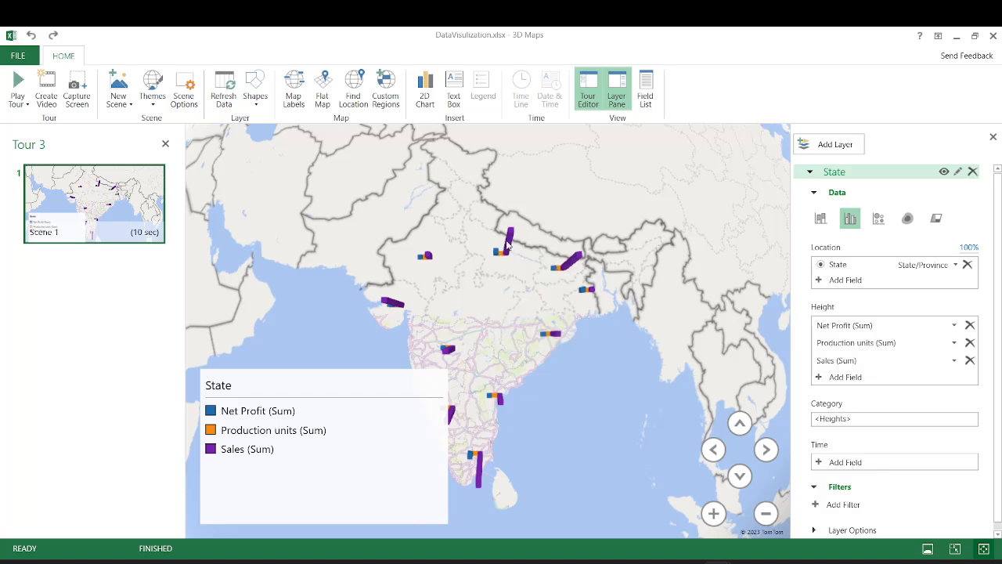
mouse_move(505, 256)
click(880, 220)
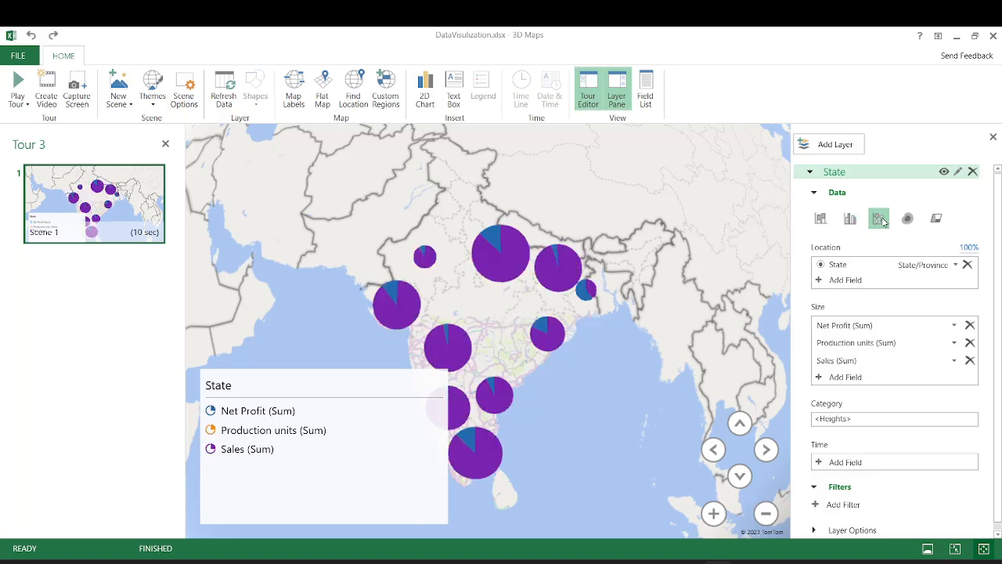
click(908, 220)
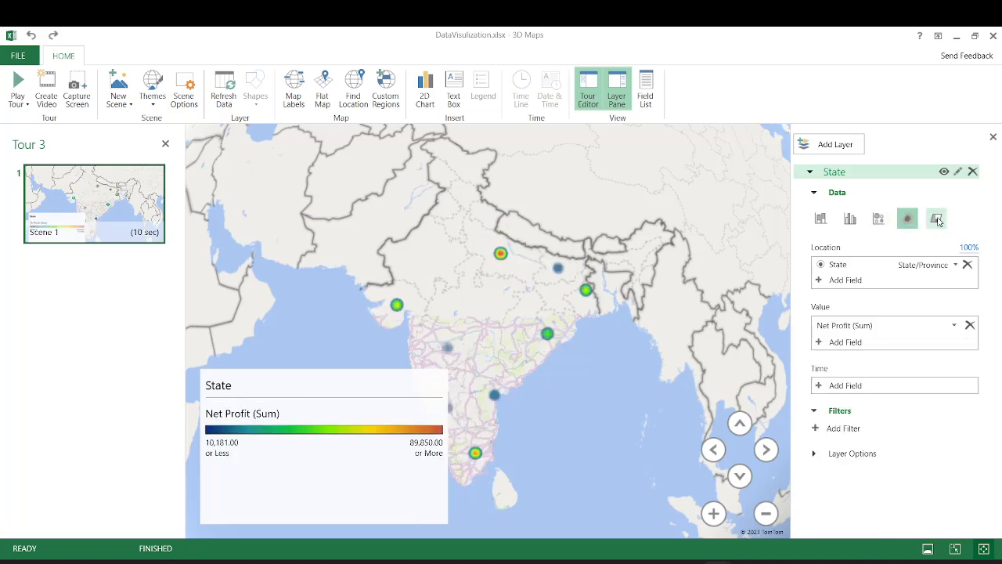
click(821, 222)
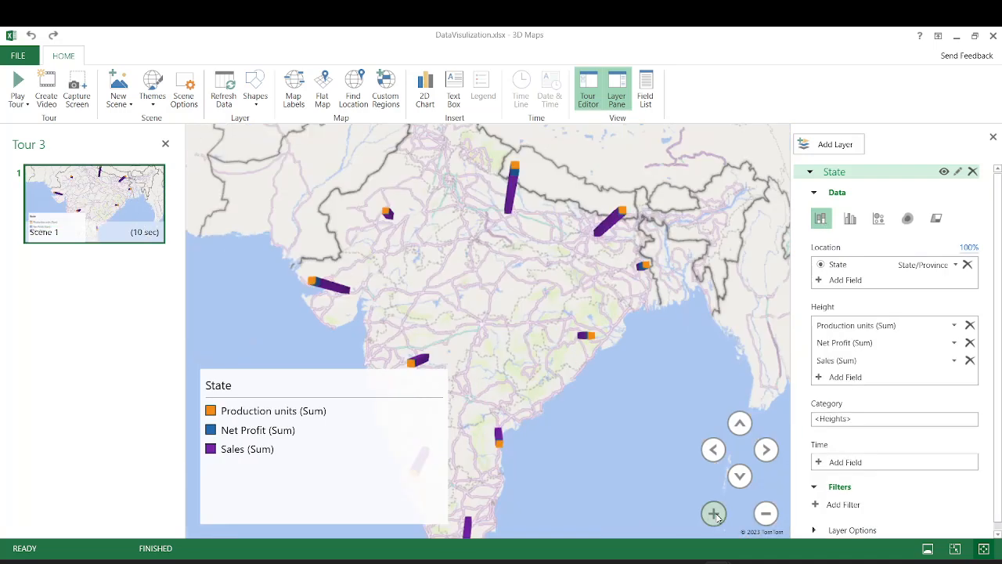
- Inspect the sales values in the map columns for Rajasthan, Uttar Pradesh and Bihar
click(714, 513)
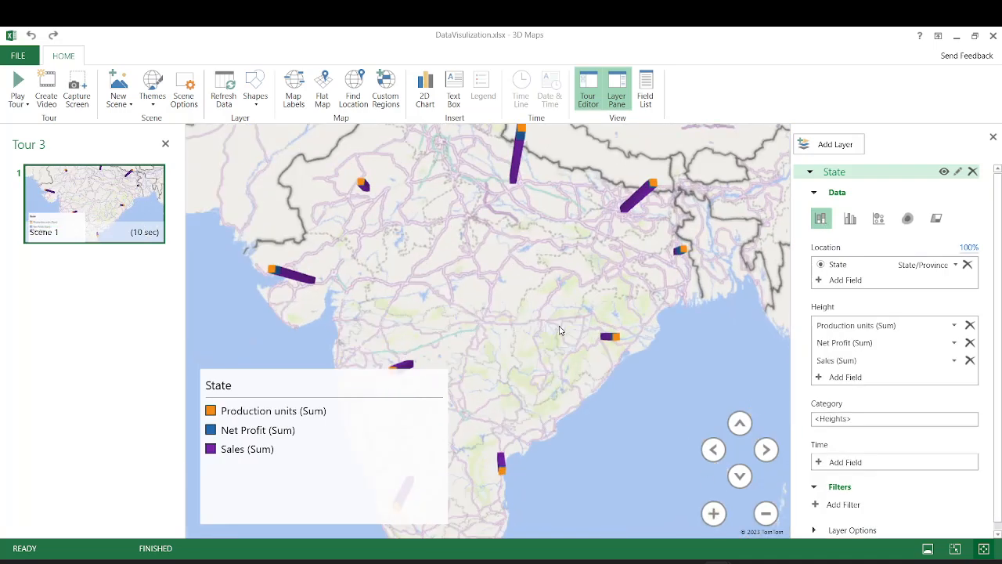
scroll(562, 330, up, 1)
scroll(562, 330, up, 1)
scroll(561, 329, down, 3)
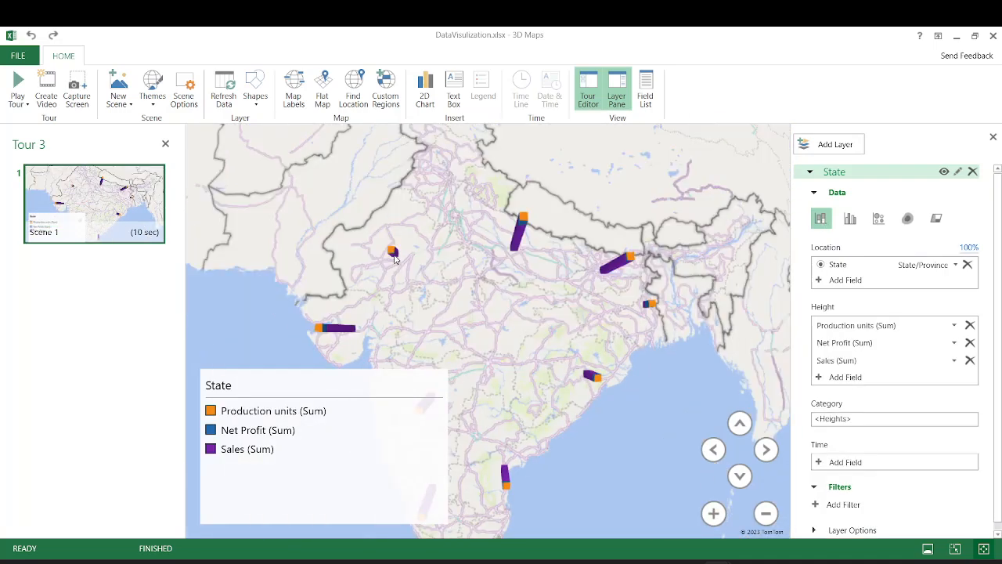
mouse_move(393, 259)
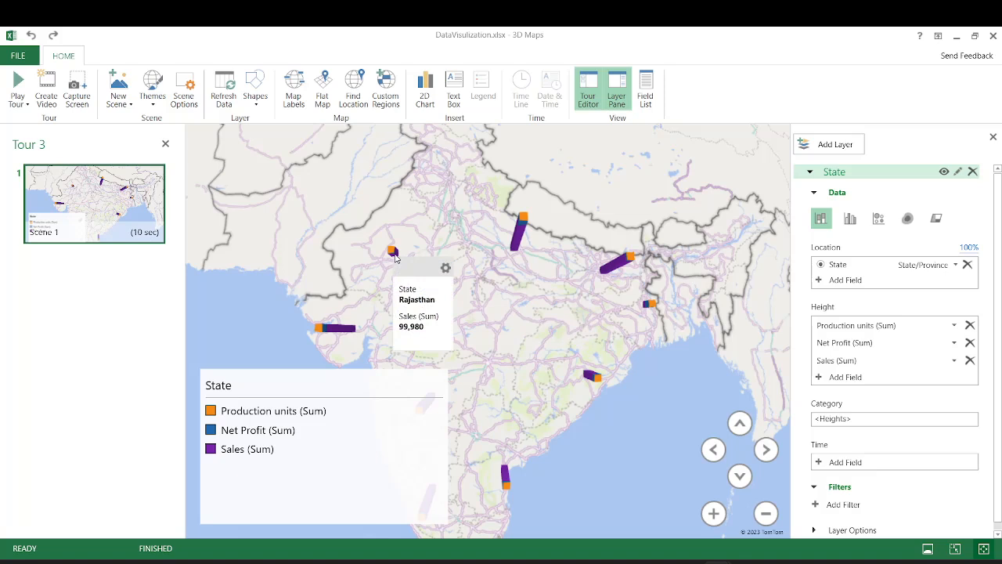
scroll(423, 255, up, 2)
scroll(458, 244, up, 2)
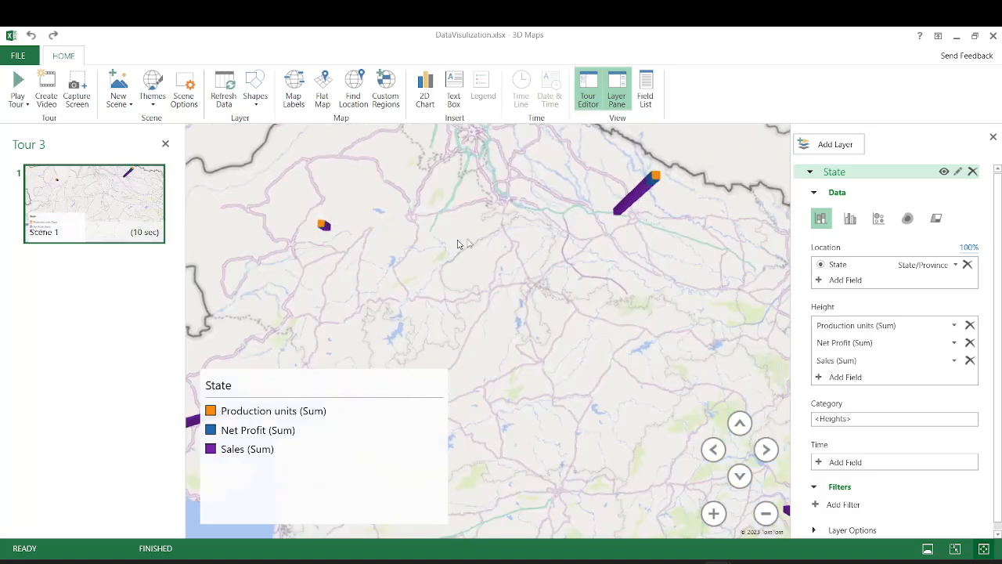
mouse_move(616, 219)
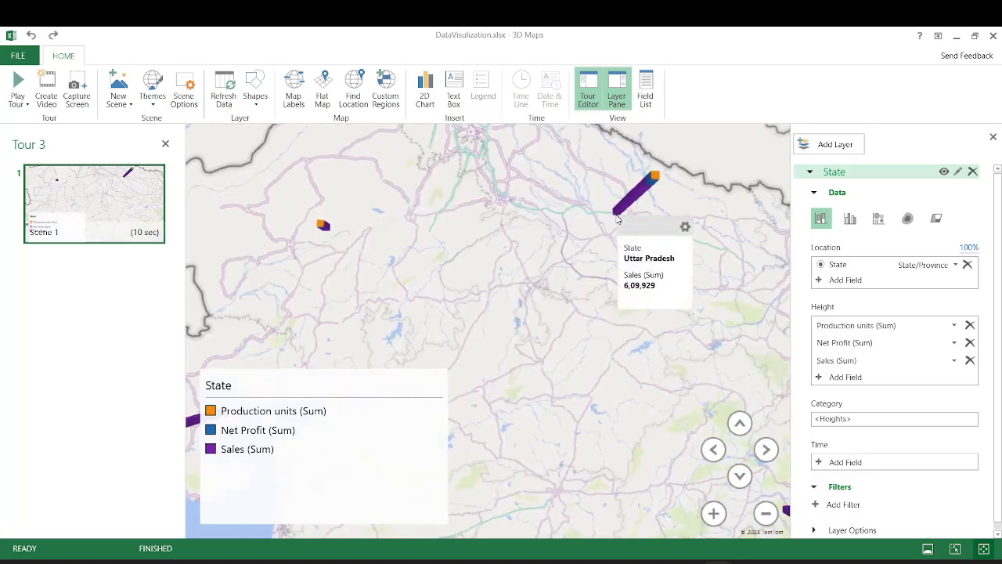
drag(616, 217, 609, 231)
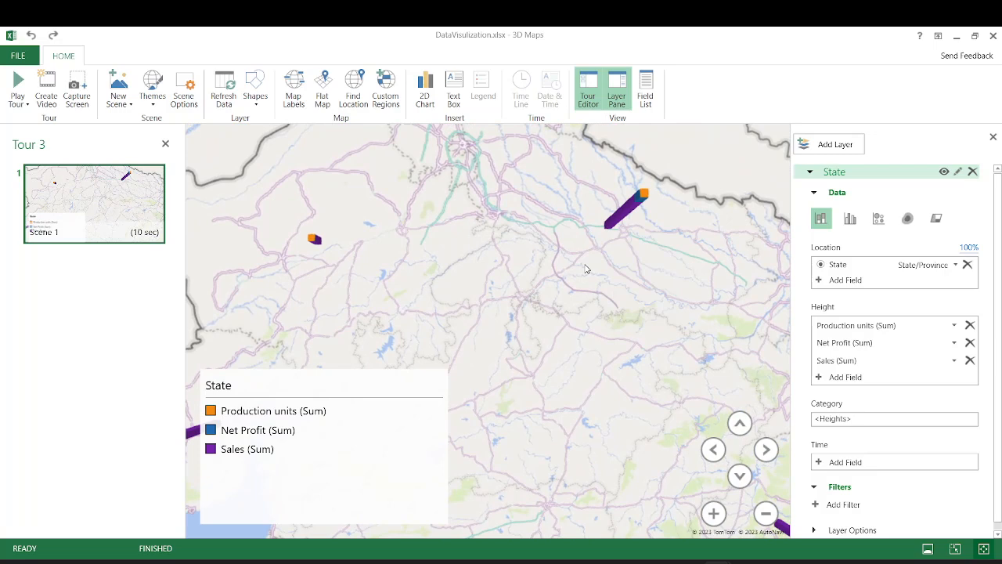
scroll(586, 269, down, 4)
mouse_move(621, 237)
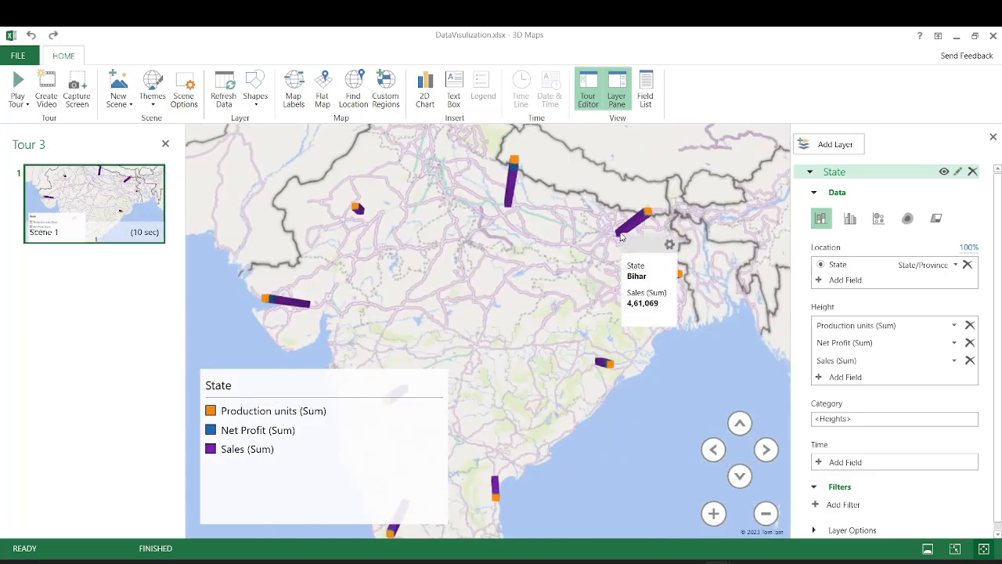
- Reposition the State legend and narrow it so it clears the Indian peninsula
drag(550, 323, 550, 278)
scroll(550, 278, down, 3)
drag(348, 387, 277, 406)
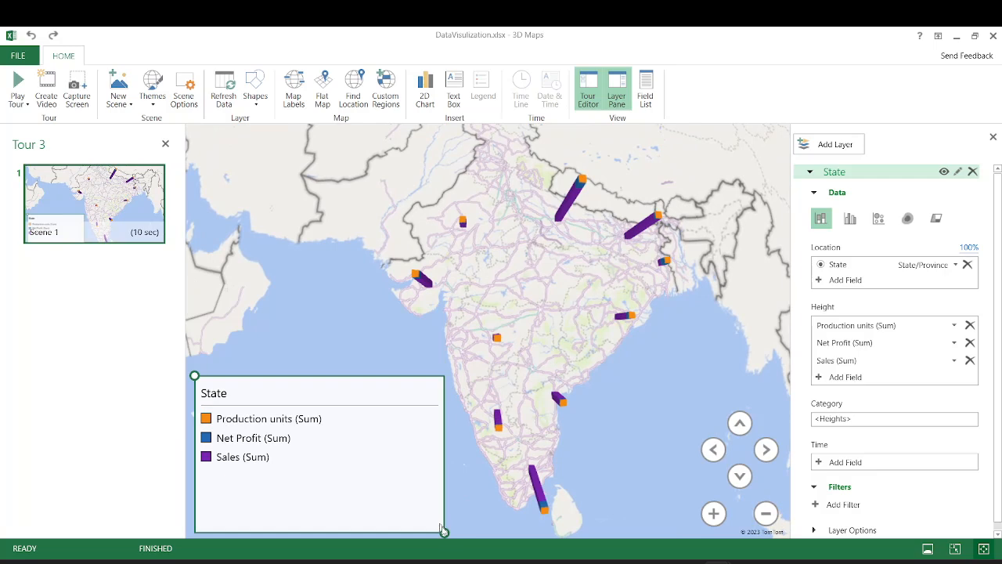
drag(444, 534, 369, 466)
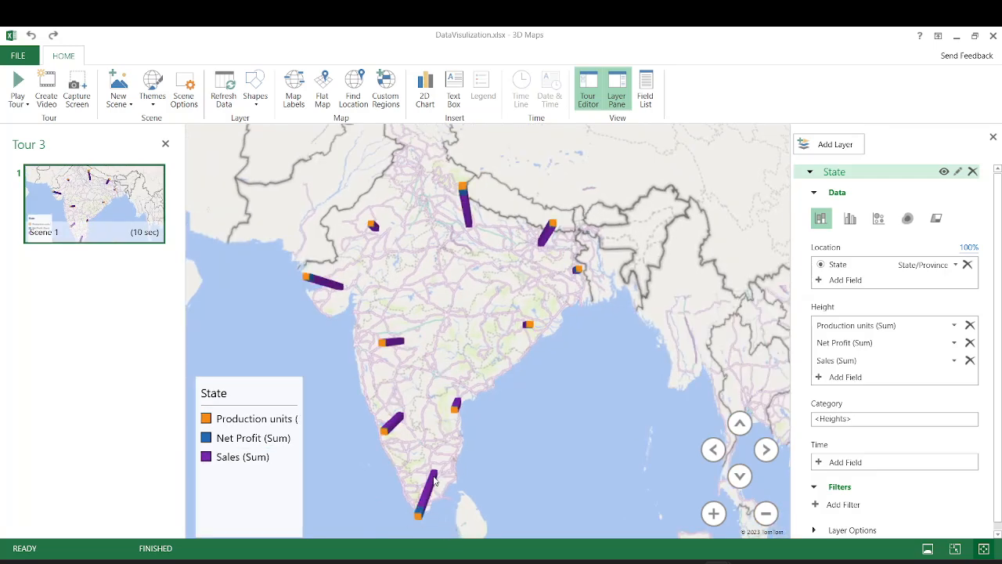
- Examine the column segments for Tamil Nadu, Uttar Pradesh, Bihar and Gujarat, including sales and production units
mouse_move(421, 515)
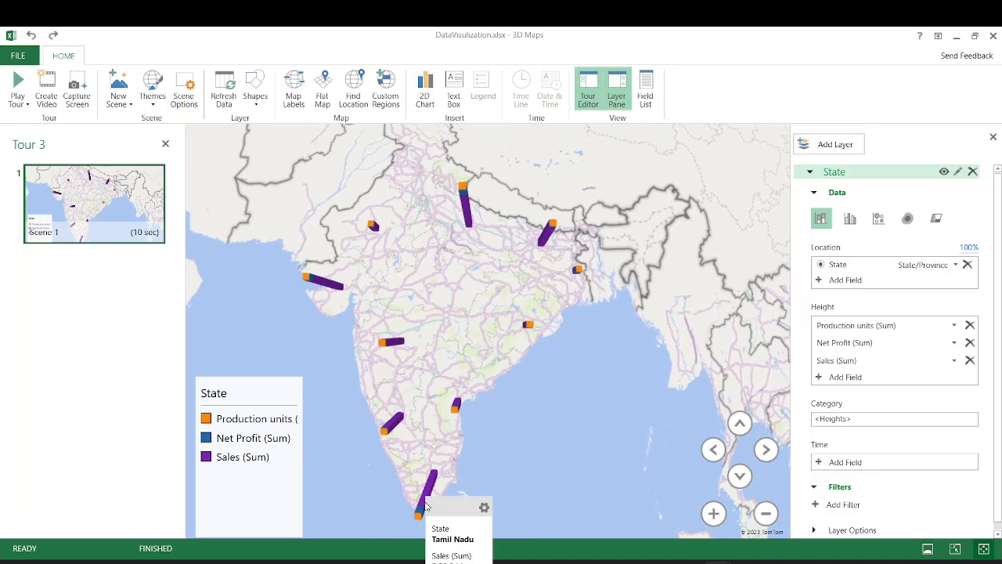
mouse_move(466, 216)
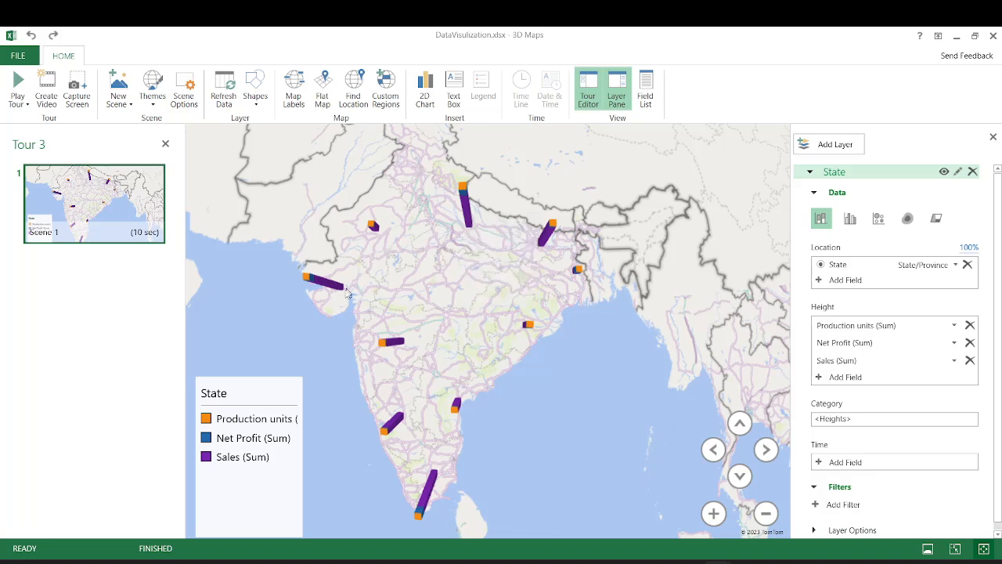
mouse_move(545, 242)
mouse_move(464, 191)
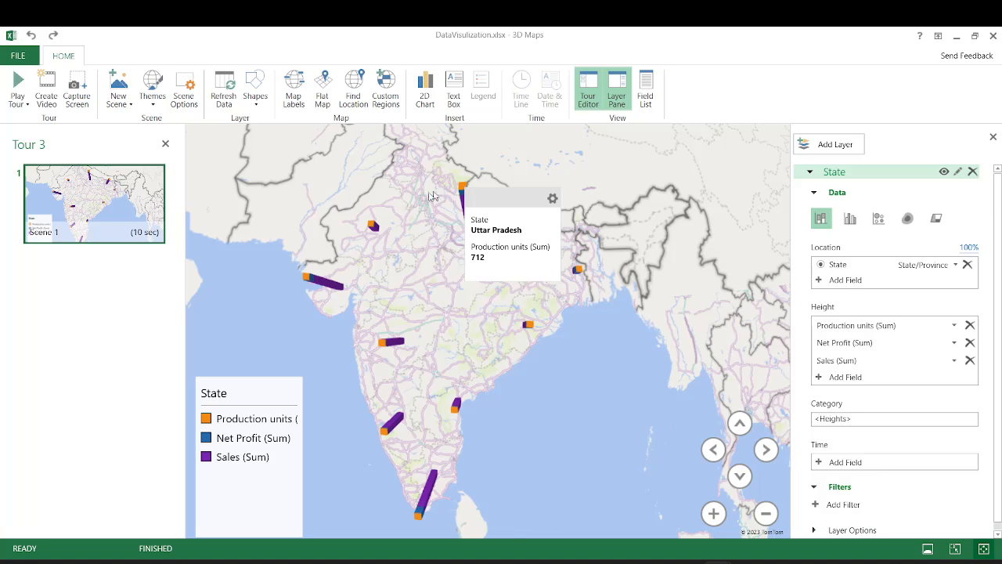
mouse_move(312, 282)
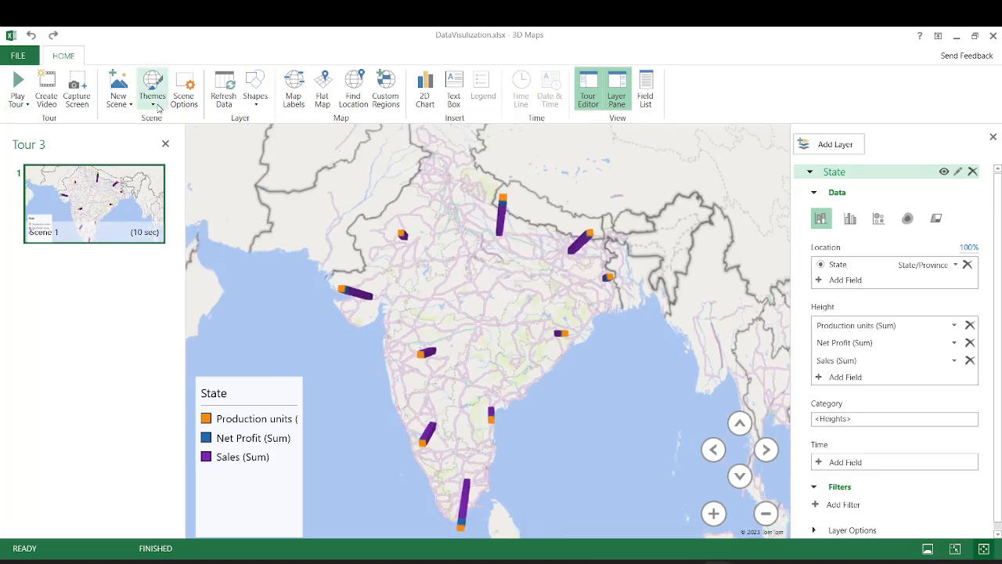
- Try the color satellite theme on Tour 3's Scene 1 and restore the light road map theme
click(154, 103)
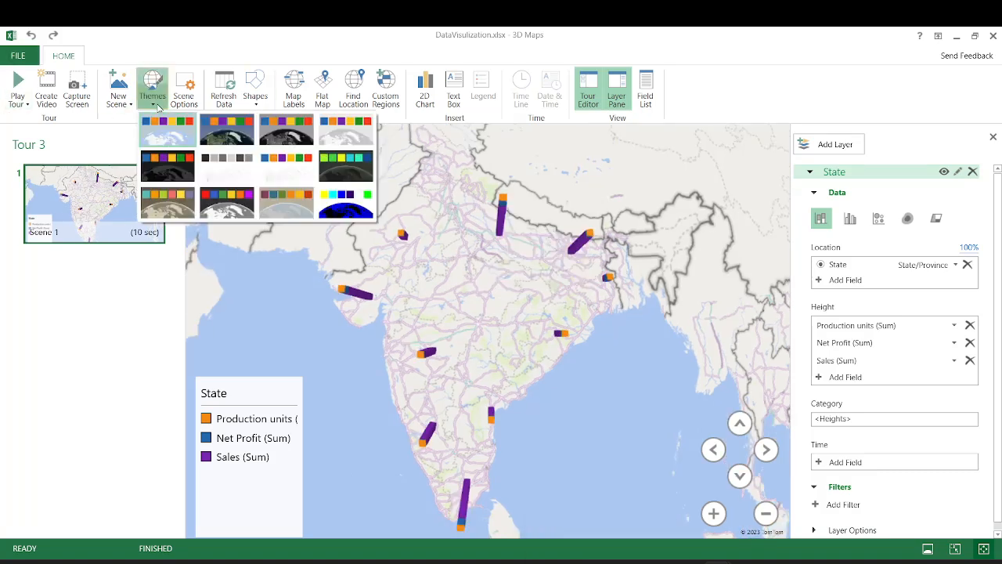
click(231, 135)
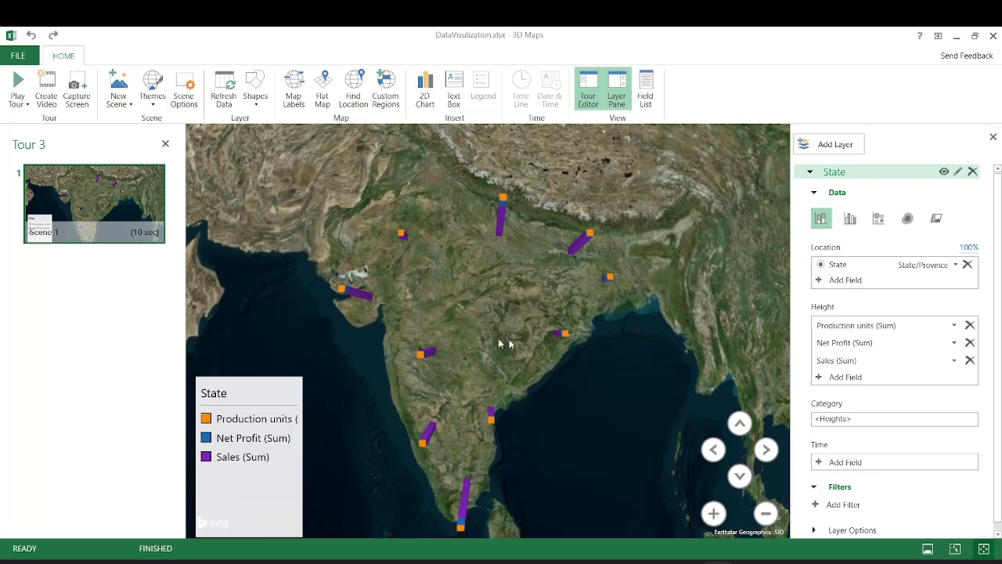
click(153, 93)
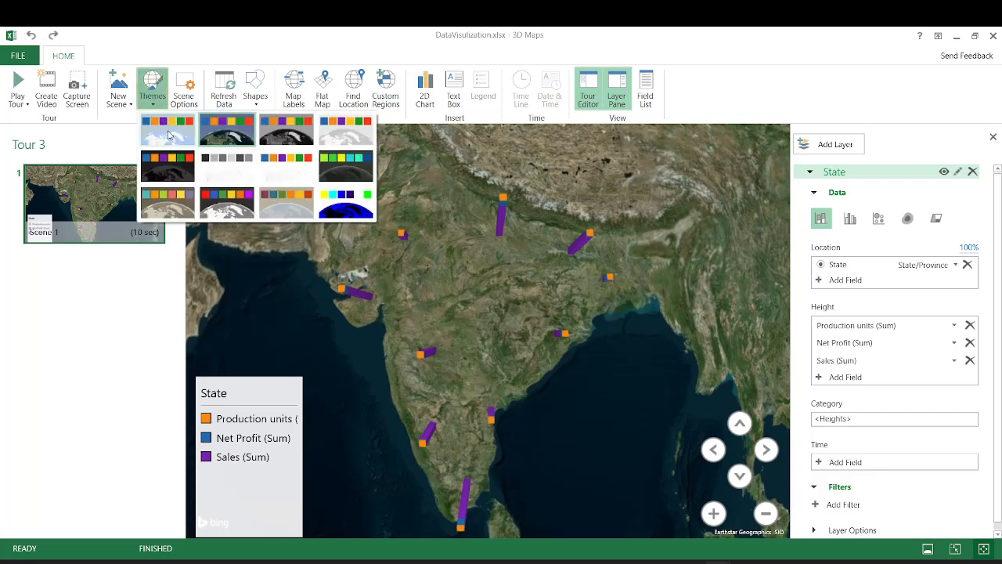
click(169, 135)
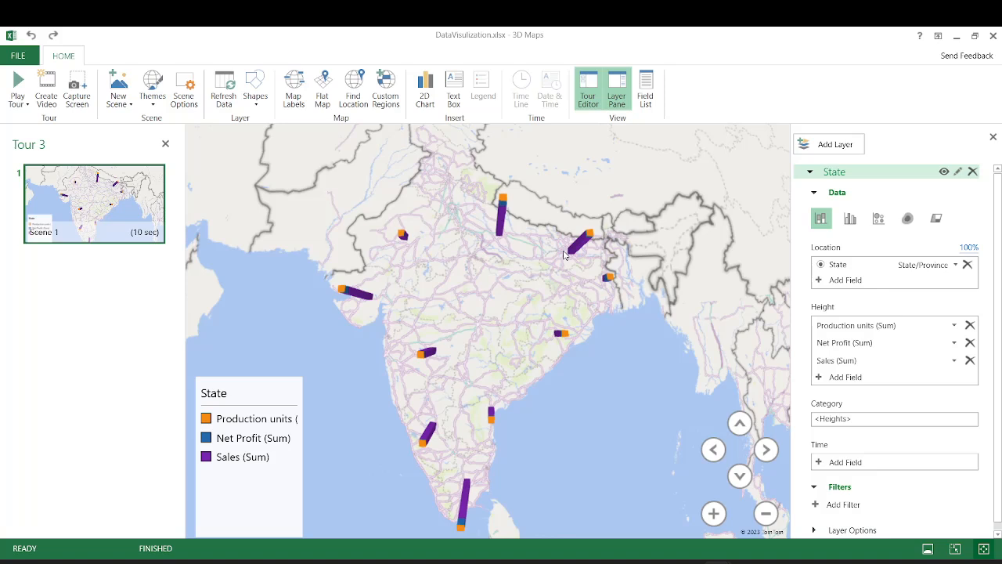
- Close the Tour 3 window, select the country table B1:E14 and create a new 3D Maps tour from it
click(993, 36)
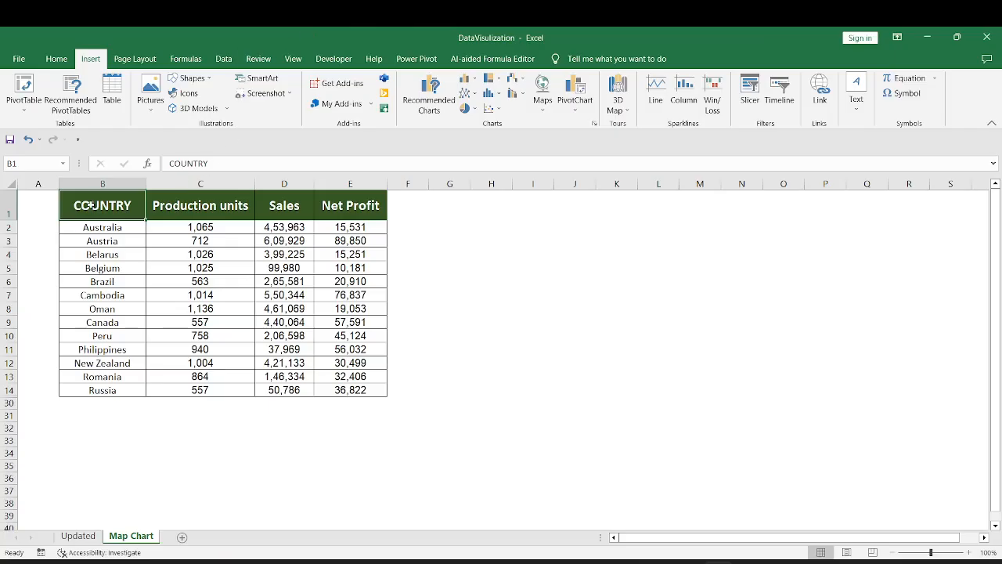
drag(95, 201, 357, 390)
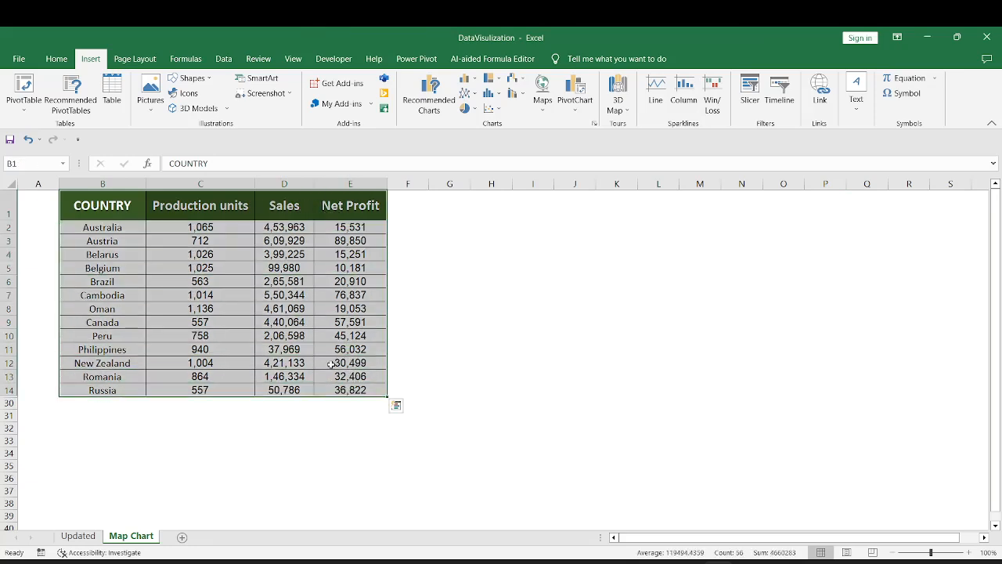
click(627, 112)
click(639, 128)
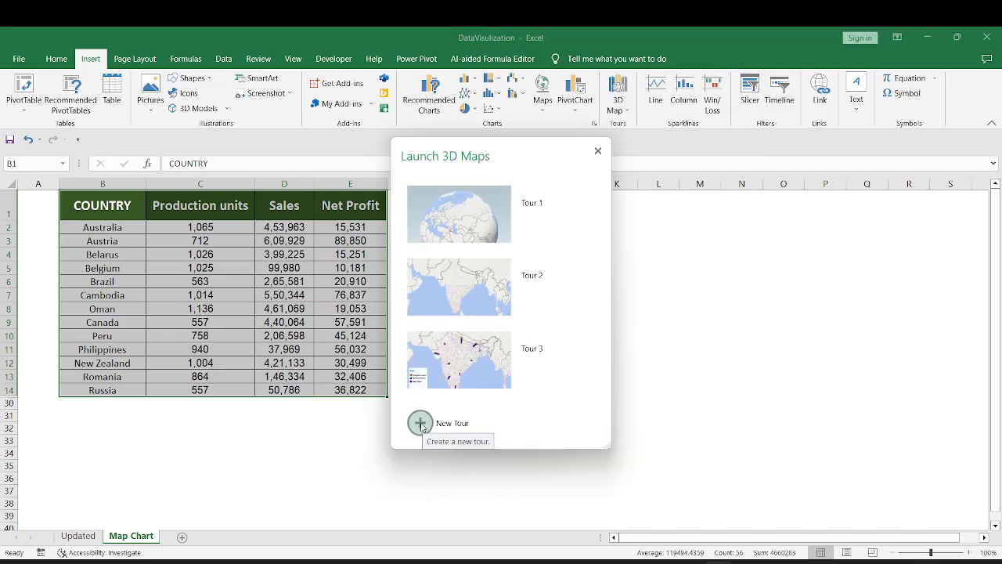
click(420, 424)
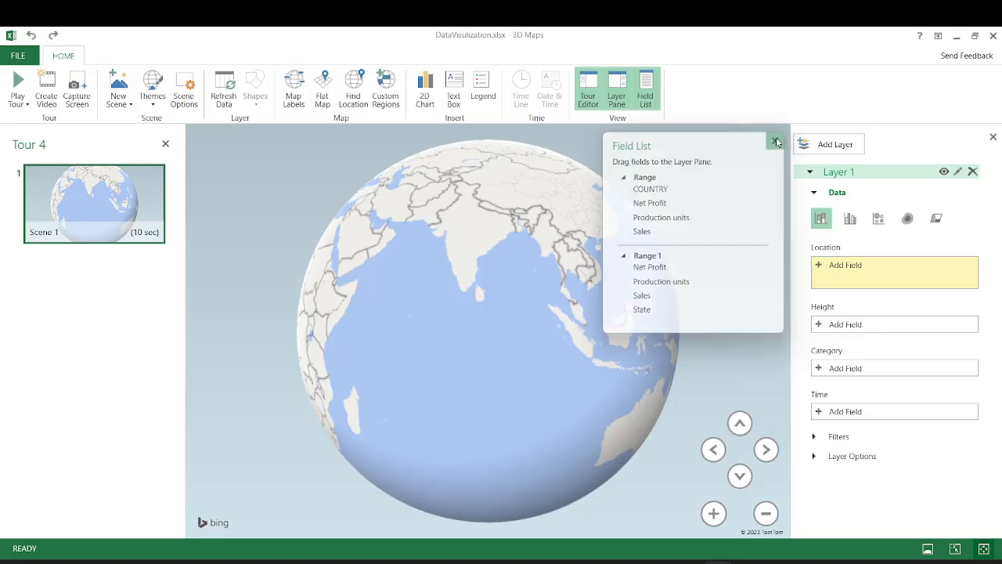
- Close the field list and rename Tour 4's Layer 1 as Sales
click(778, 141)
drag(487, 242, 346, 271)
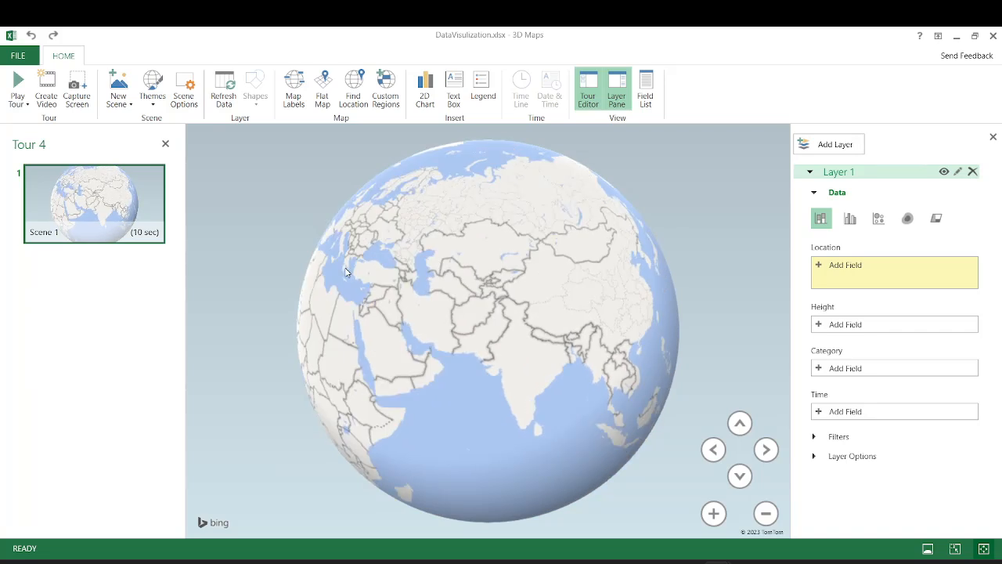
mouse_move(516, 309)
mouse_down()
mouse_move(410, 286)
mouse_move(508, 317)
mouse_up()
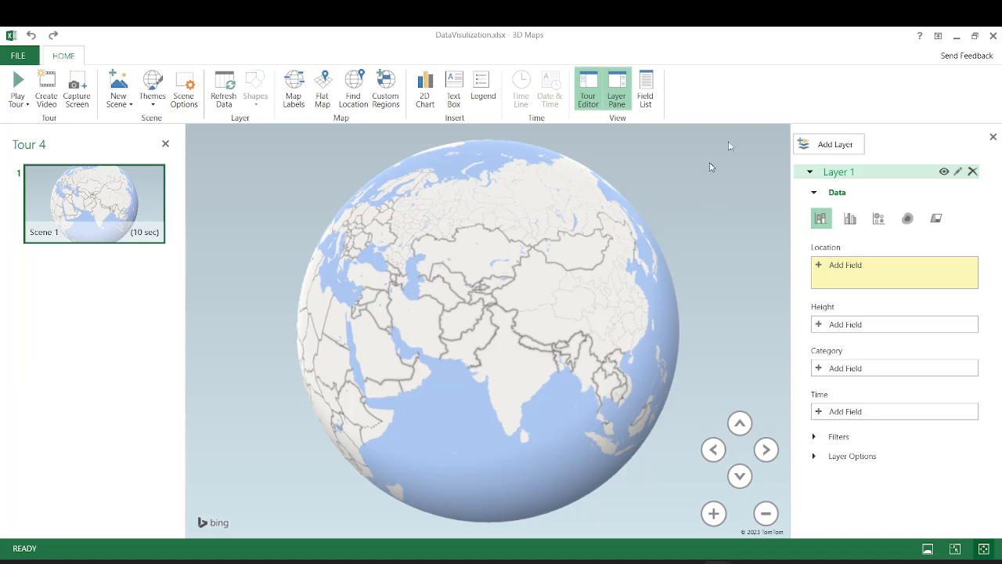
click(958, 171)
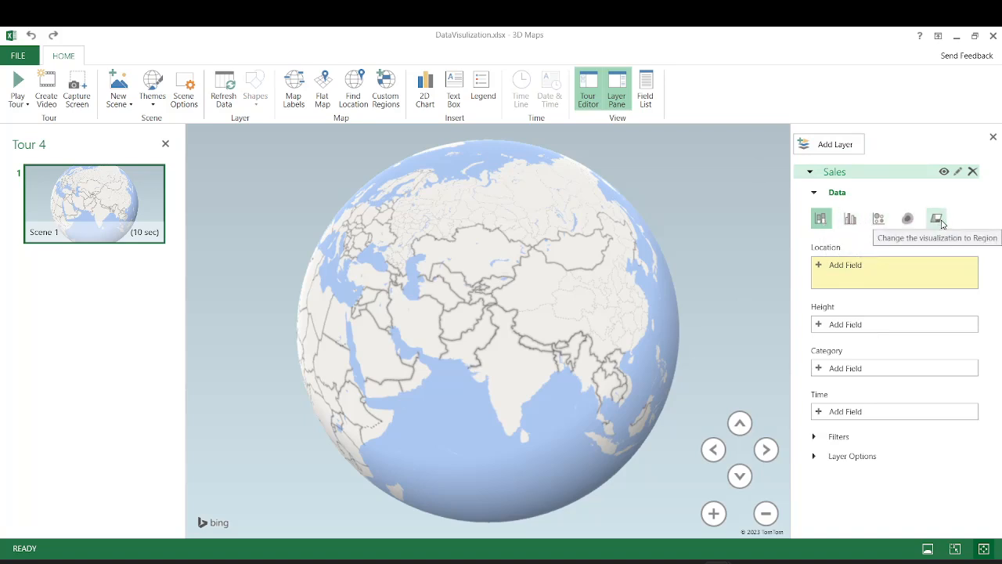
- Set COUNTRY as the Sales layer's location and add Net Profit, Production units and Sales as stacked column heights
click(820, 267)
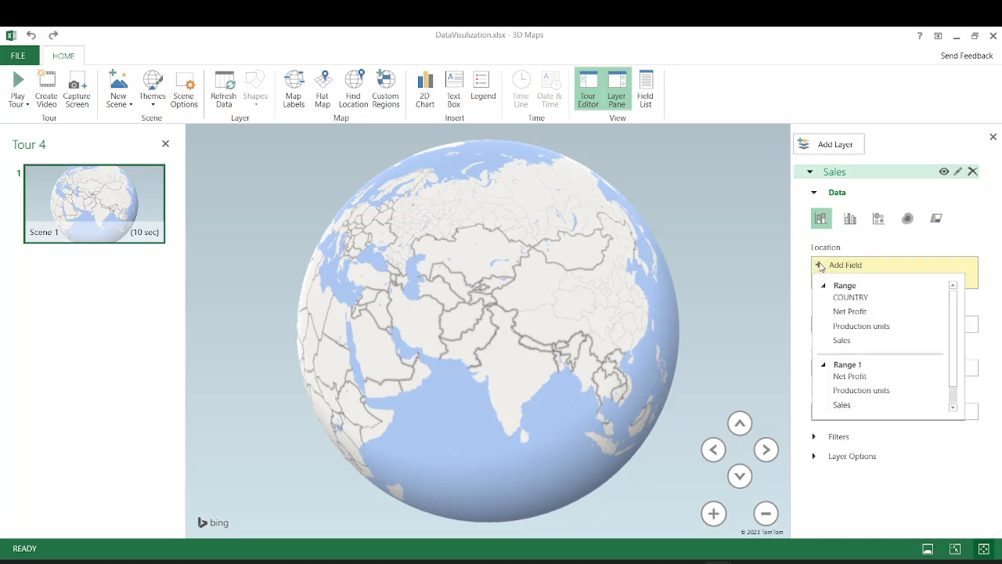
click(853, 299)
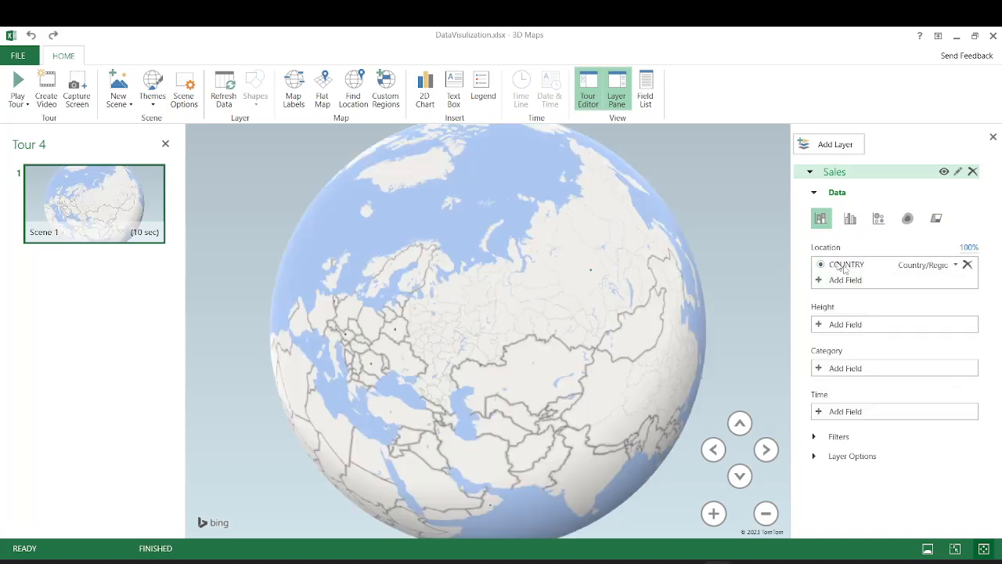
click(820, 328)
click(855, 375)
click(835, 343)
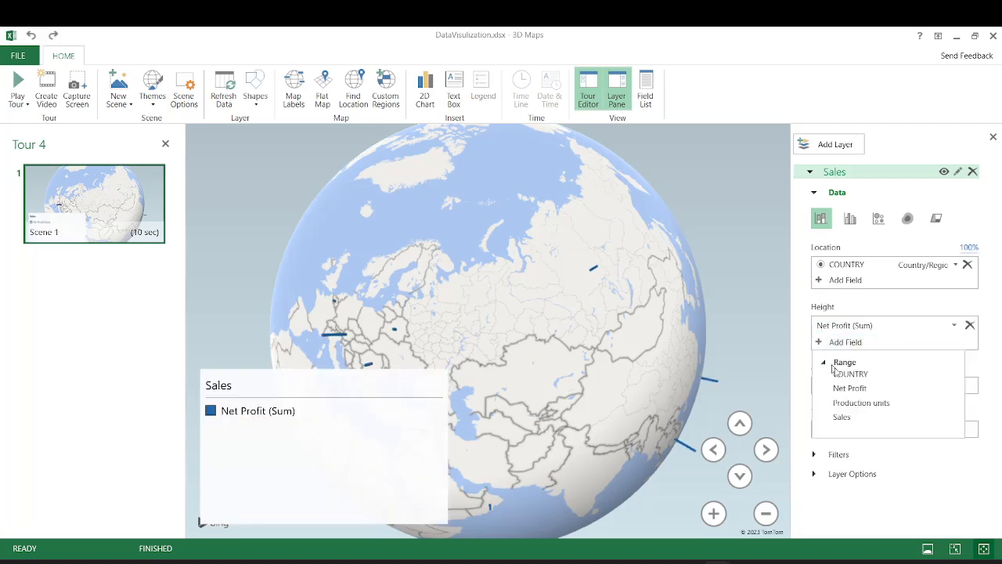
click(853, 403)
click(846, 360)
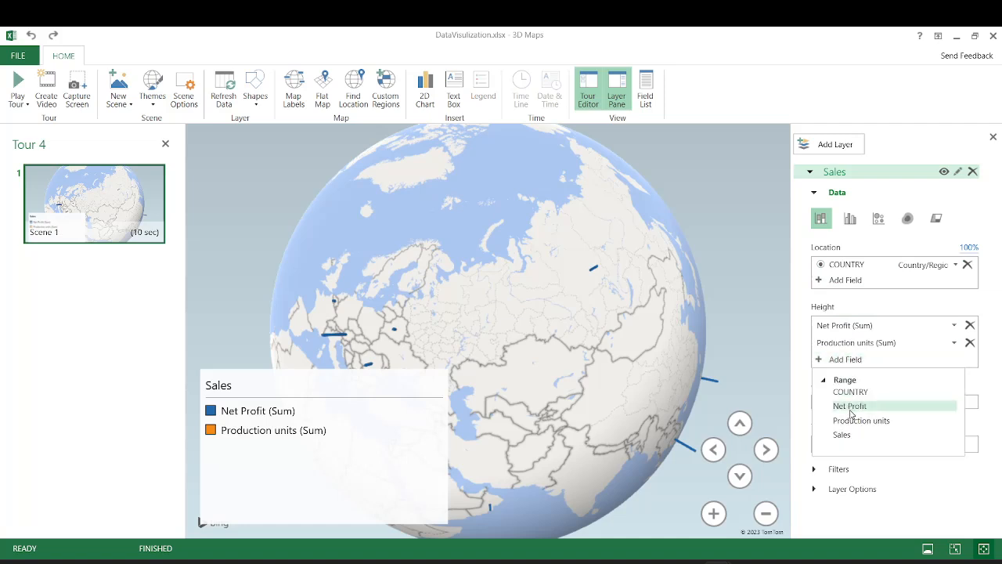
click(855, 436)
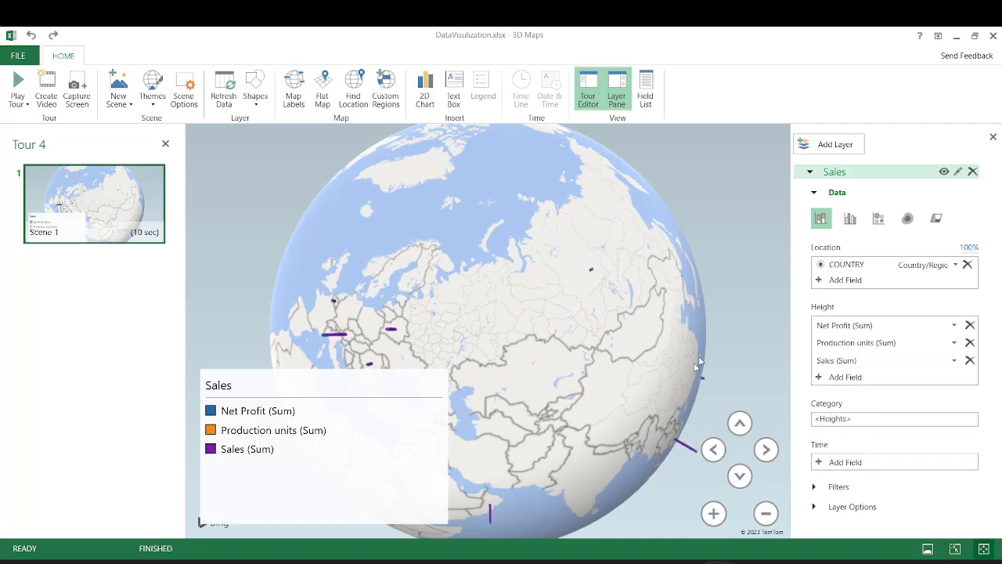
- Narrow the Sales legend and reposition it against the map's edge so it covers less of the globe
drag(635, 436, 654, 307)
drag(523, 307, 572, 300)
drag(505, 340, 653, 323)
drag(502, 262, 650, 360)
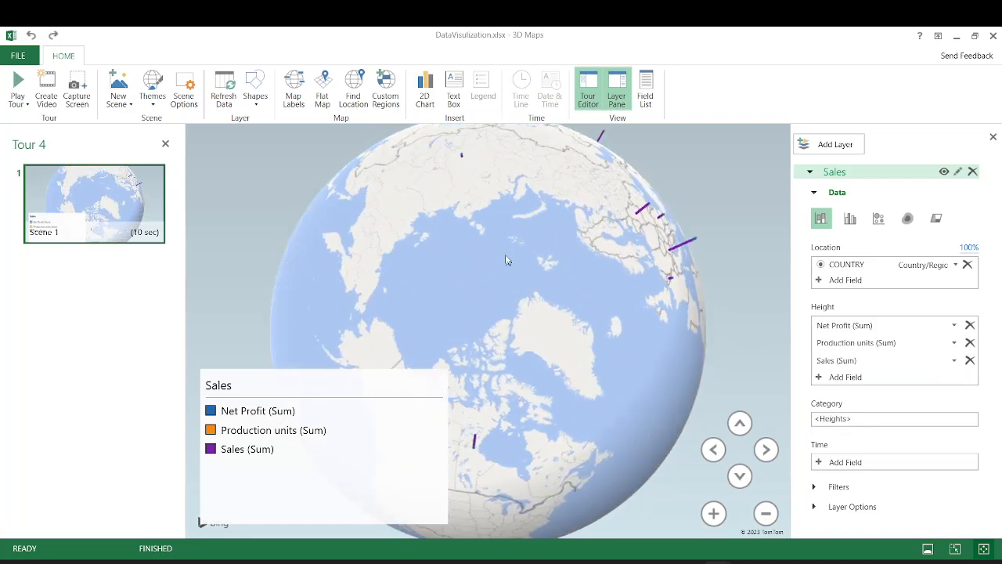
drag(562, 224, 717, 275)
mouse_move(423, 459)
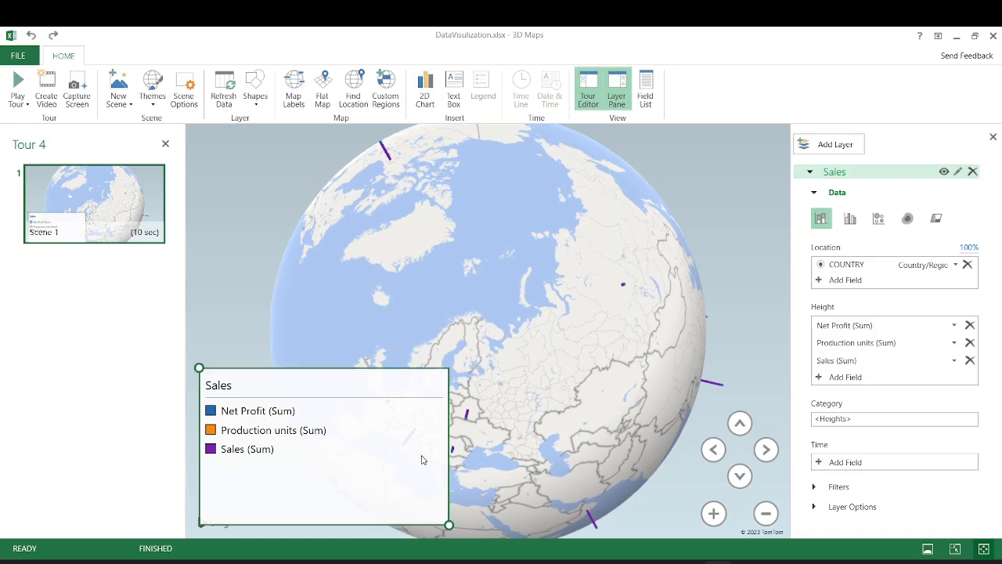
drag(449, 525, 339, 498)
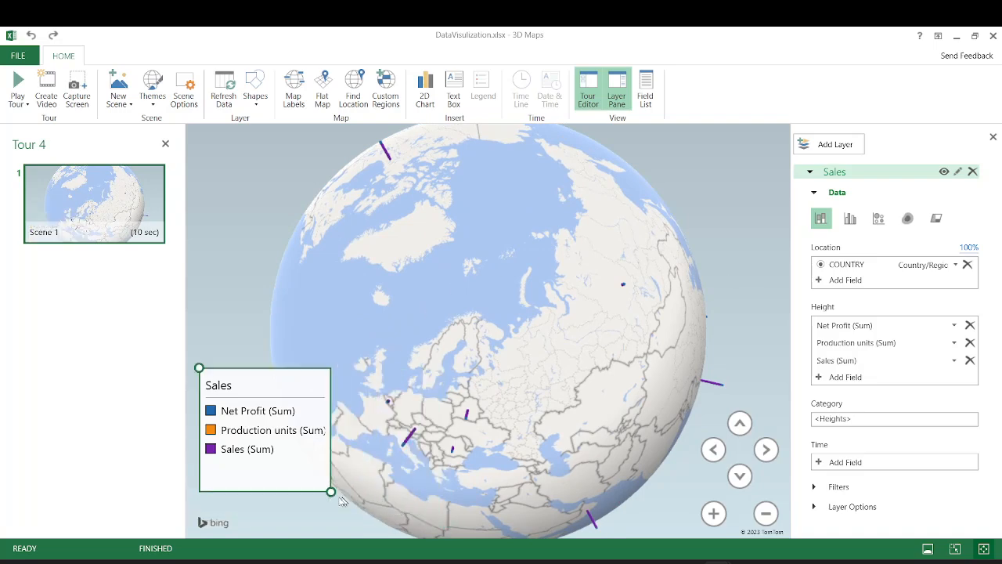
drag(339, 498, 292, 498)
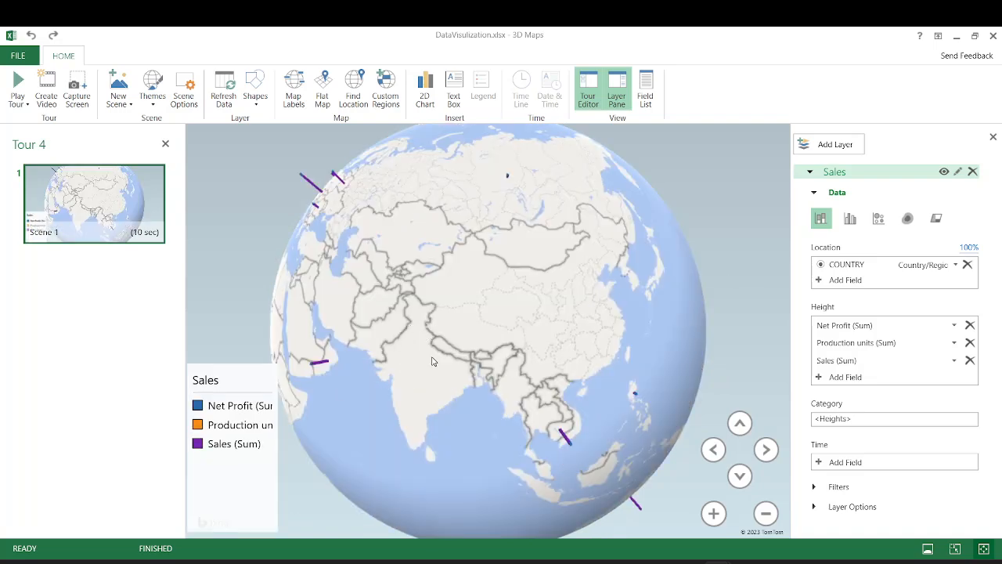
- Switch to the Excel worksheet, review the country names in B2:B14 and return to the 3D Maps window
drag(433, 361, 371, 274)
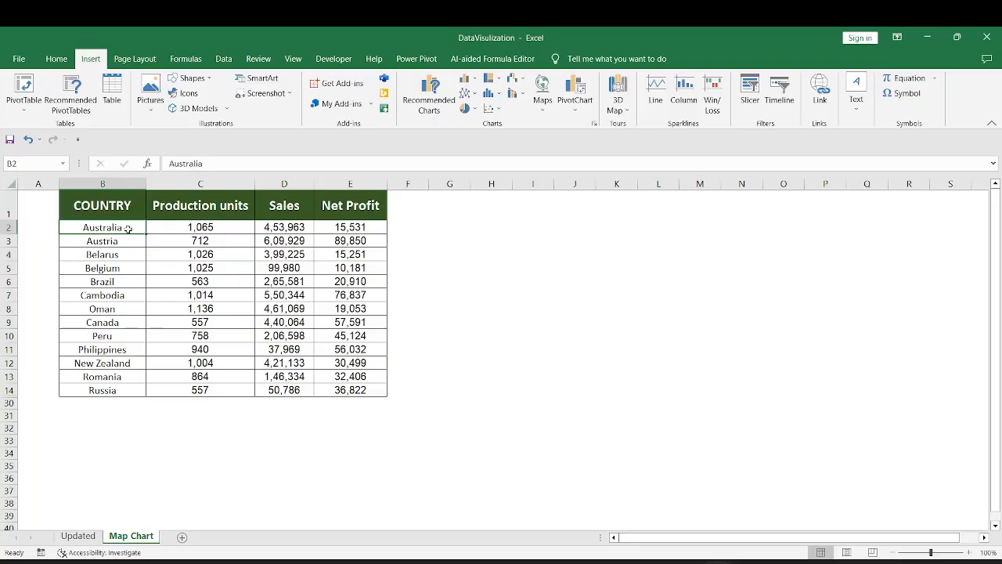
drag(129, 228, 130, 387)
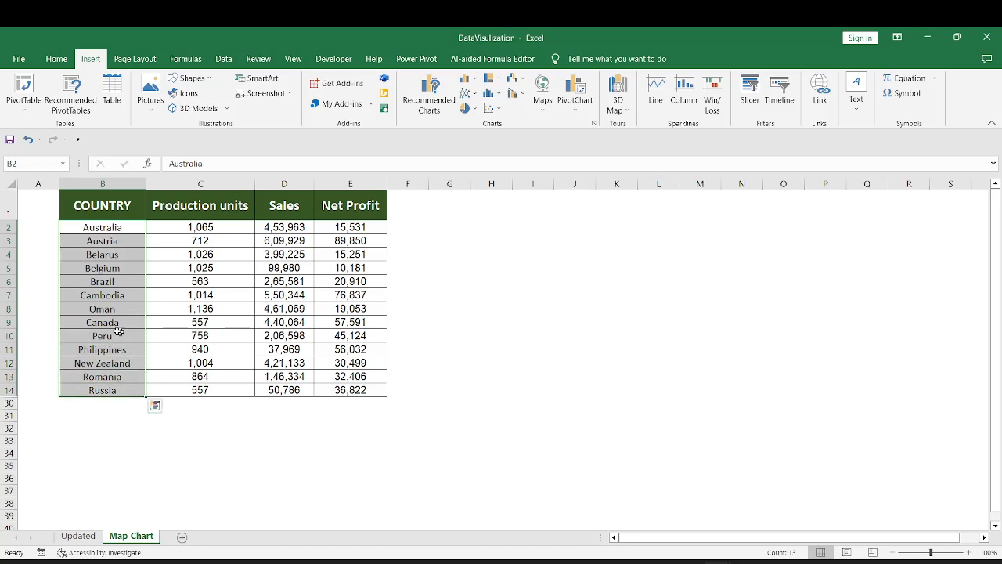
drag(76, 228, 119, 387)
mouse_move(715, 555)
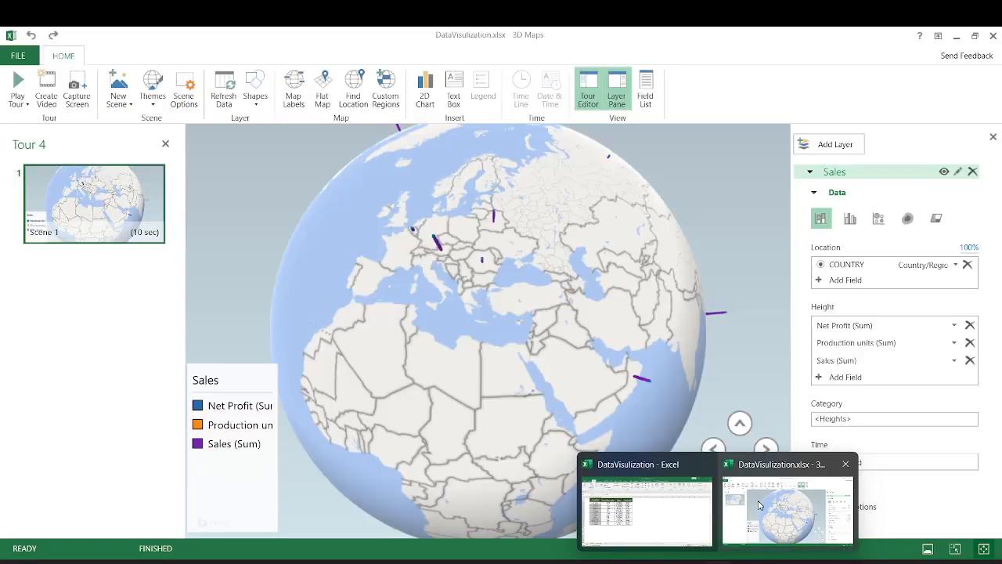
click(787, 505)
- Inspect Cambodia's stacked column and place Production units above Net Profit in the Sales layer's height order
drag(687, 338, 628, 296)
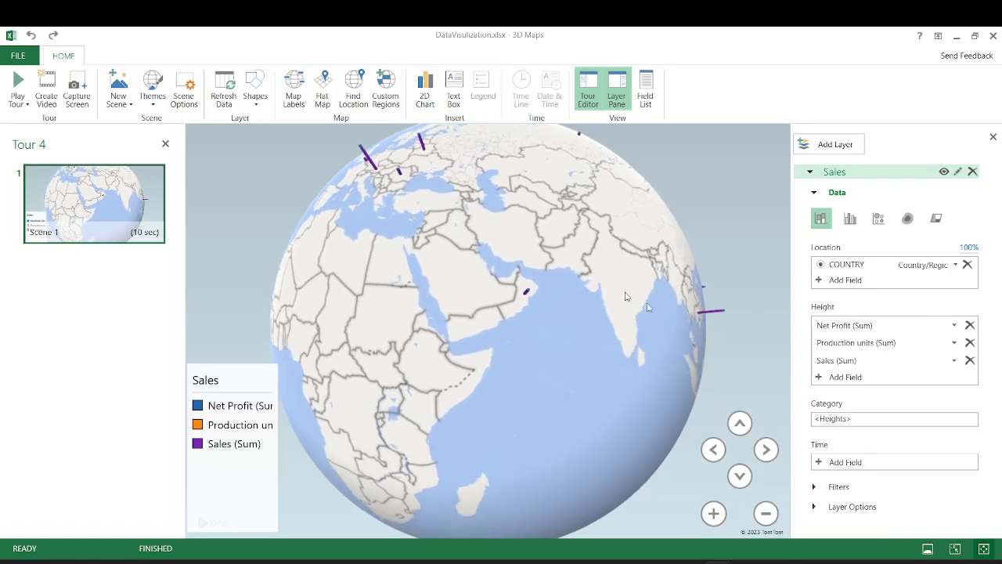
drag(689, 291, 633, 303)
scroll(634, 303, up, 3)
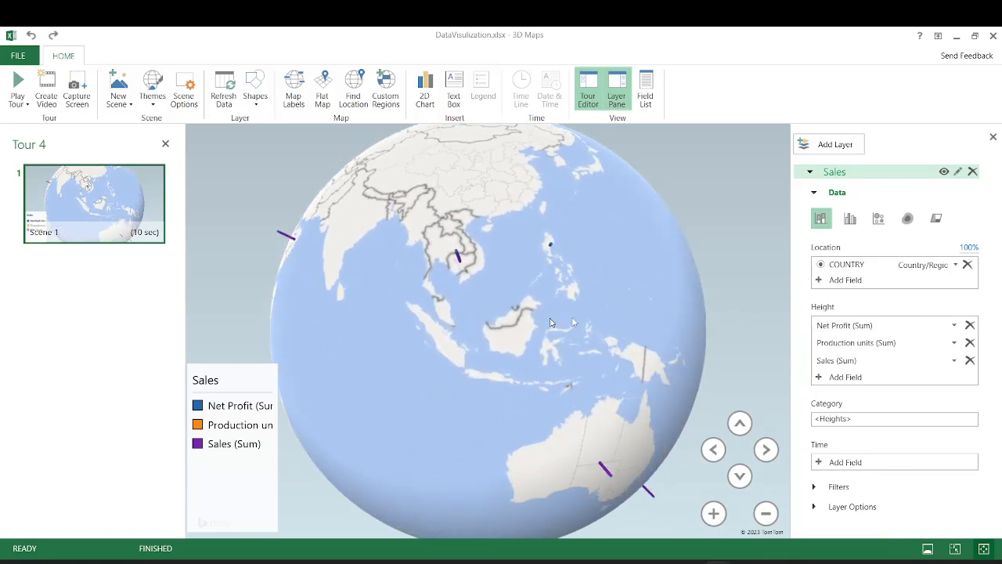
scroll(548, 259, up, 4)
mouse_move(543, 256)
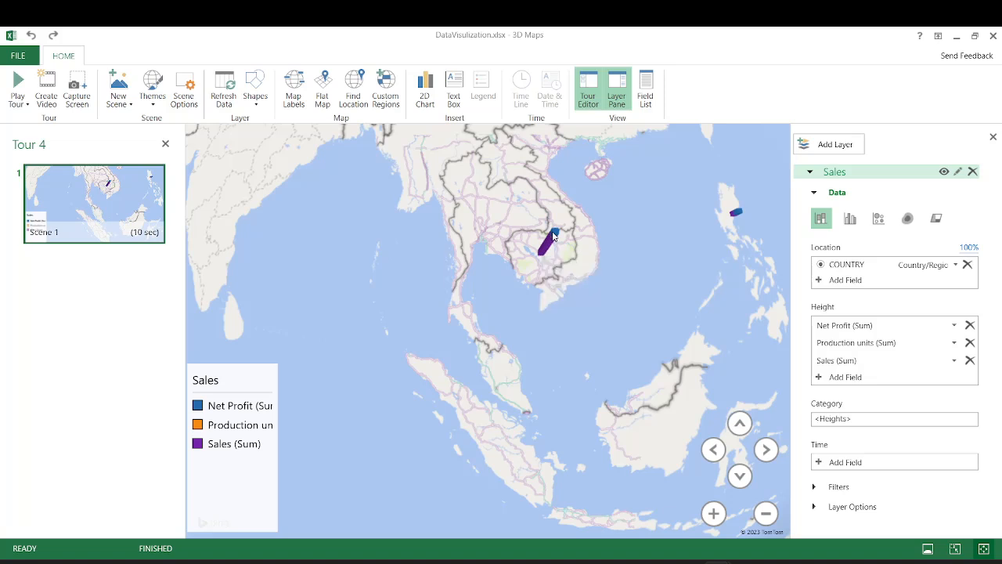
mouse_move(554, 237)
drag(844, 328, 847, 361)
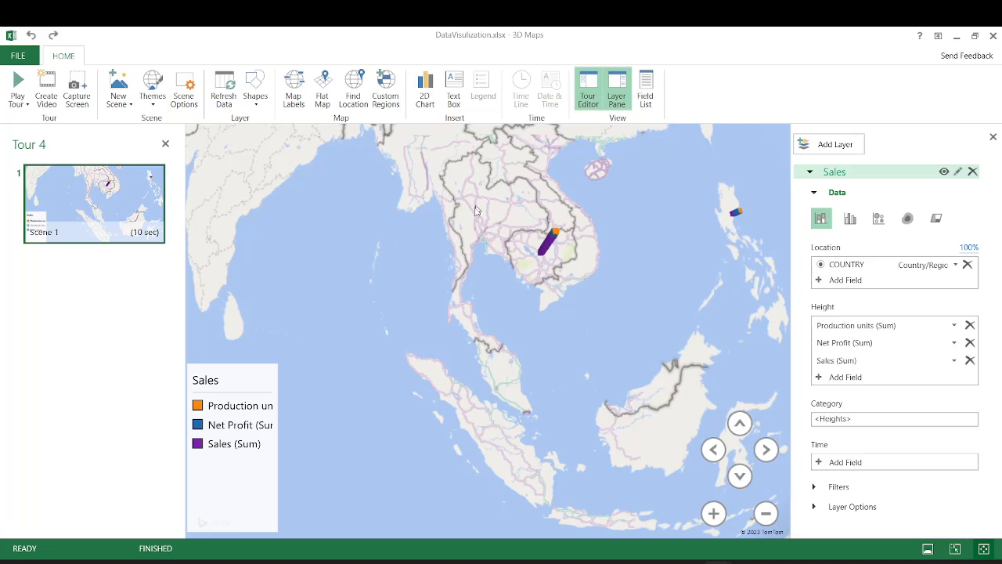
- Examine the Sales and Production units segments of Cambodia's column
drag(546, 278, 529, 209)
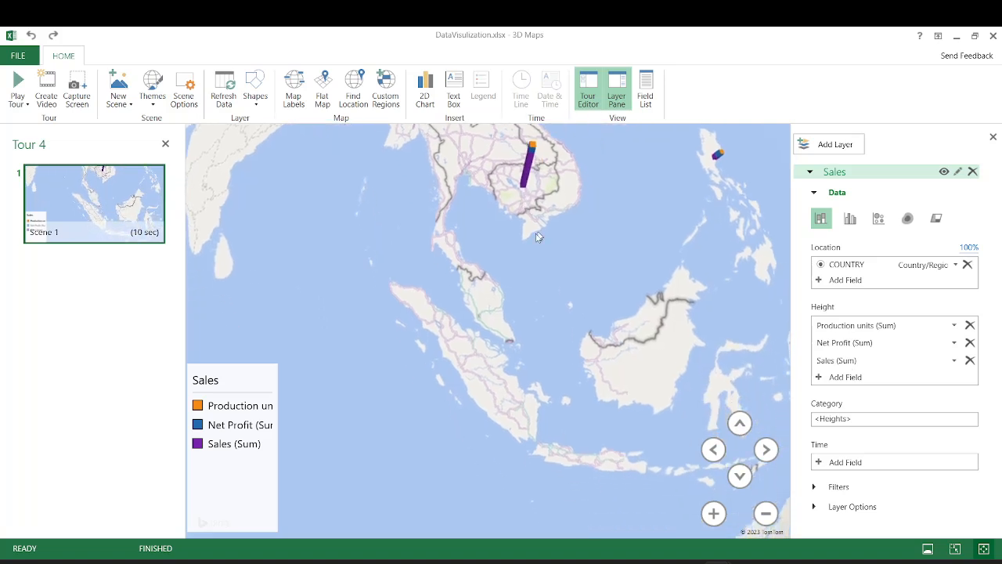
drag(451, 220, 442, 252)
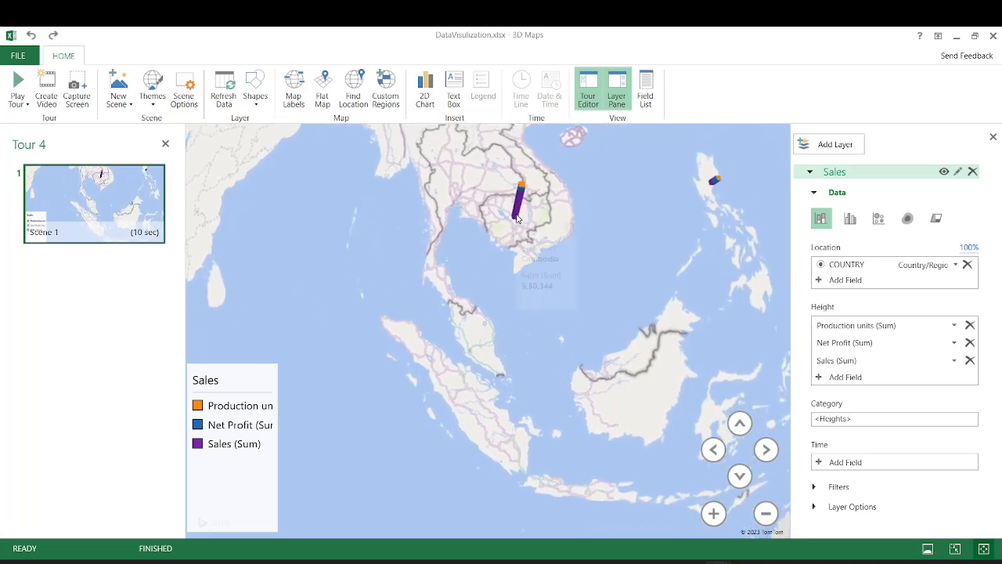
mouse_move(517, 219)
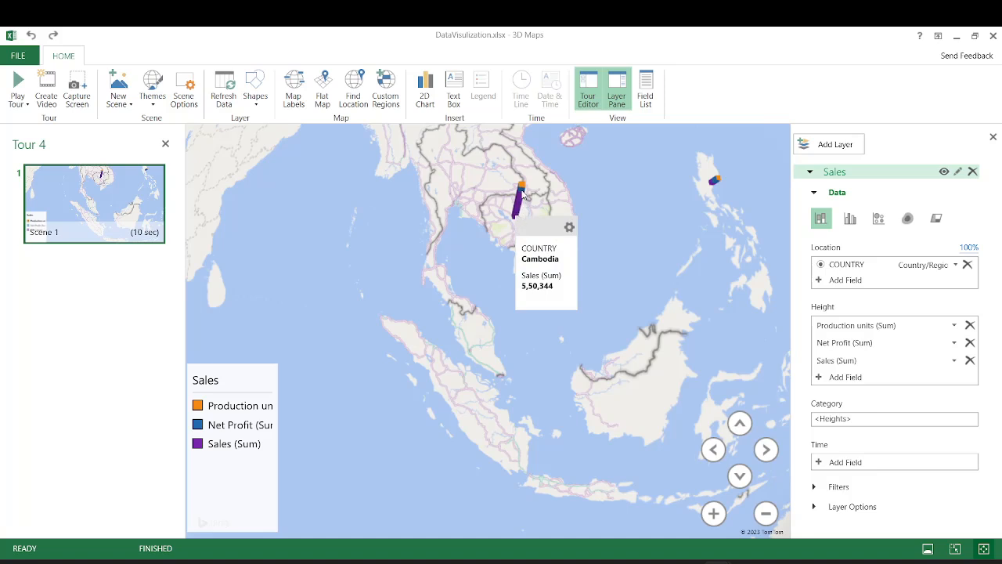
mouse_move(523, 196)
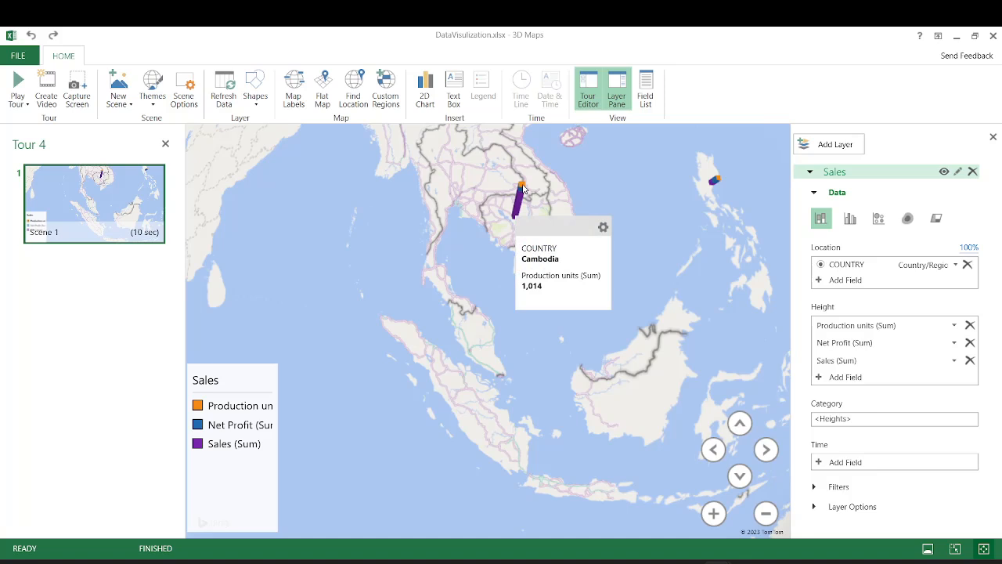
- Examine the stacked columns over the European countries, including Belgium, Austria, Belarus and Romania
drag(331, 201, 544, 374)
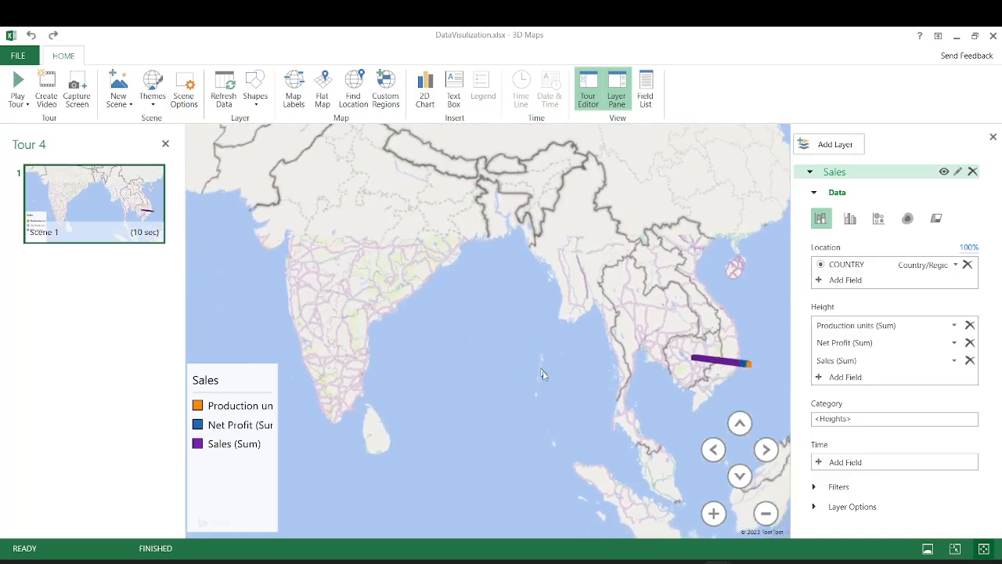
drag(373, 214, 456, 370)
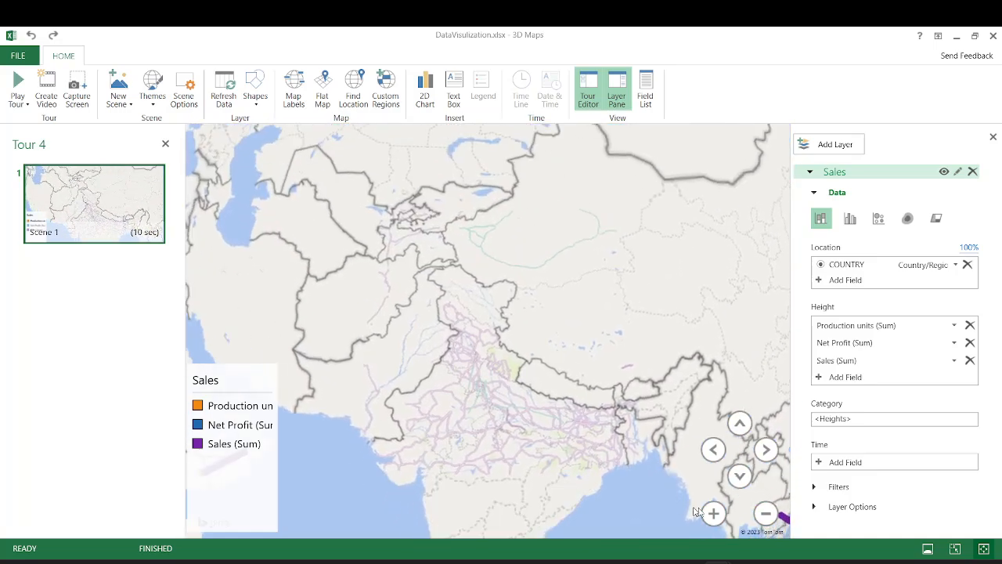
click(767, 516)
click(768, 516)
drag(325, 239, 503, 303)
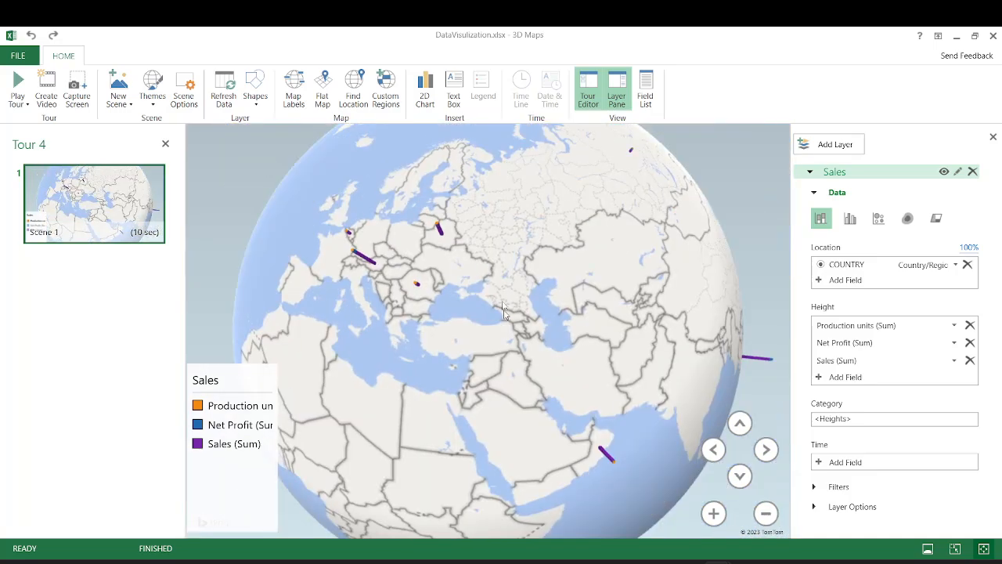
drag(411, 249, 458, 273)
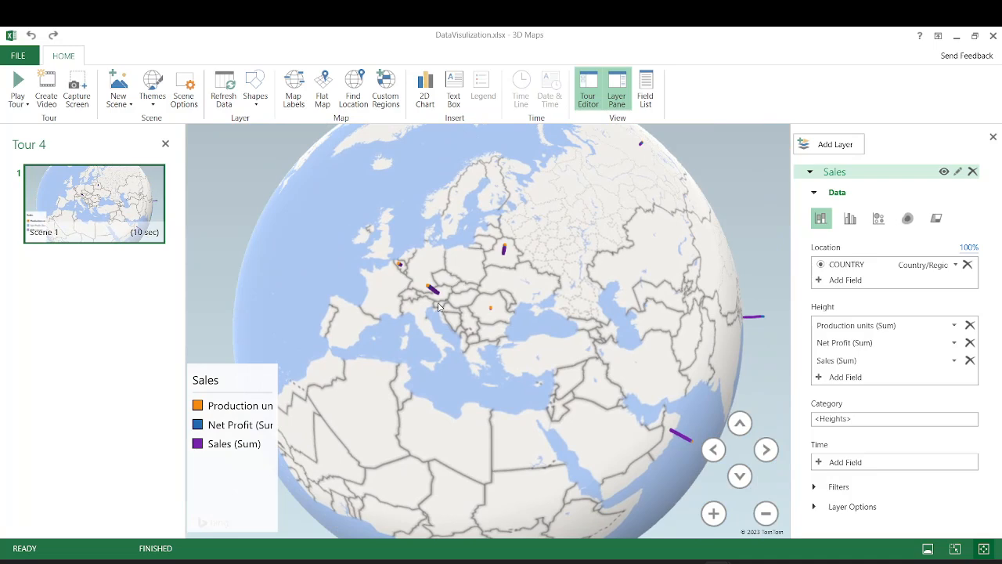
scroll(383, 321, up, 5)
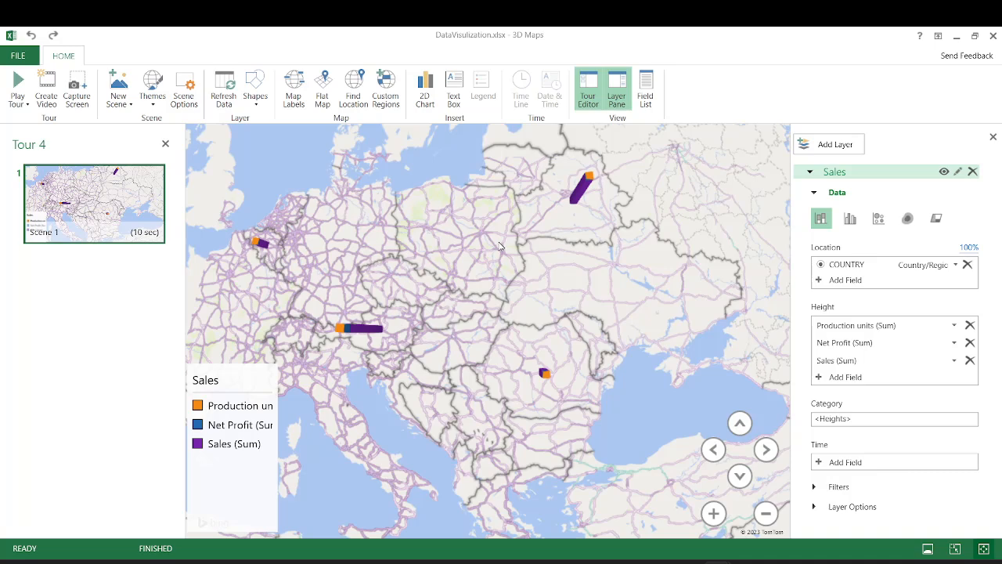
click(714, 520)
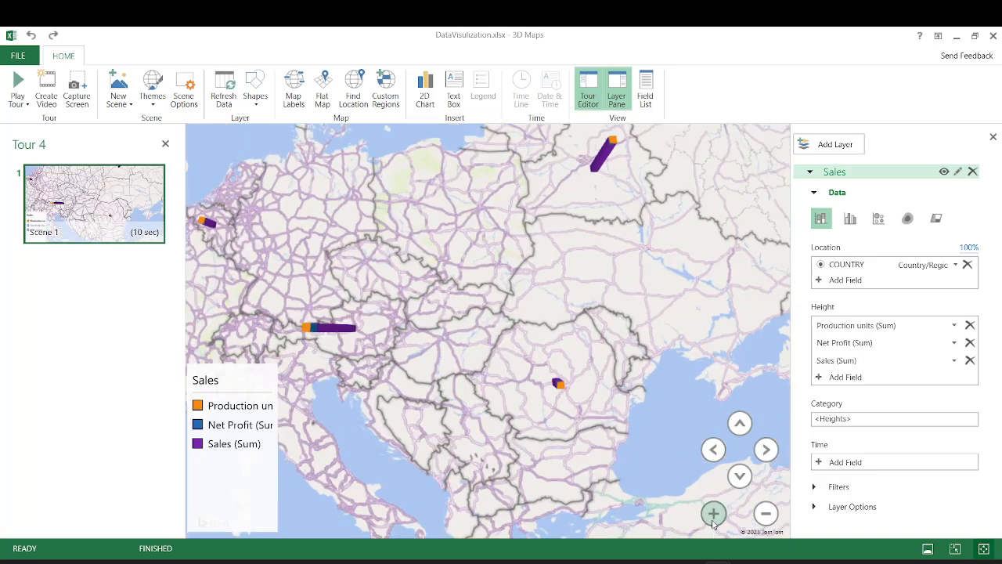
drag(589, 370, 528, 436)
- Survey the country columns around the whole globe, including Russia, Oman, Cambodia and Australia
scroll(553, 233, down, 5)
drag(559, 233, 394, 256)
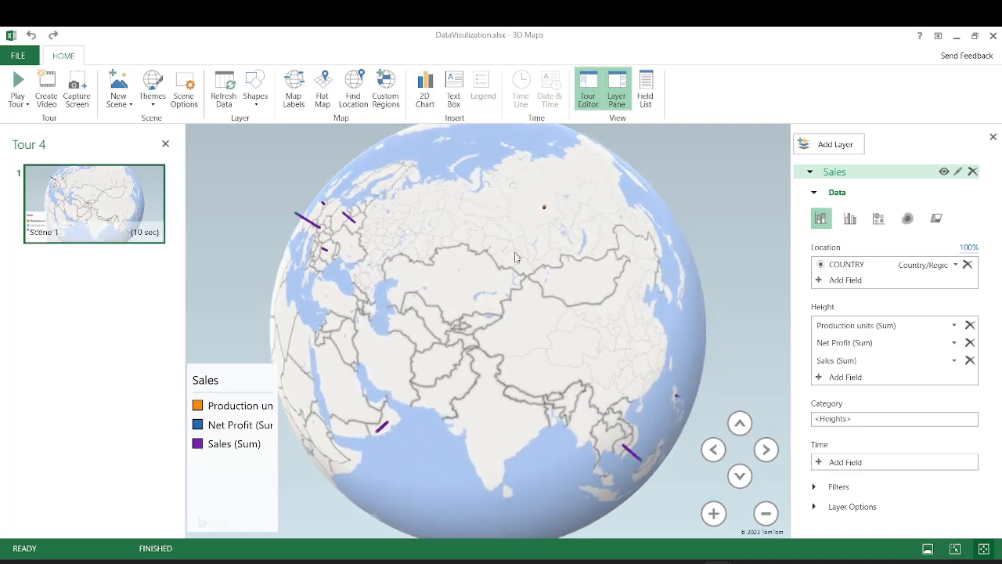
drag(523, 357, 591, 198)
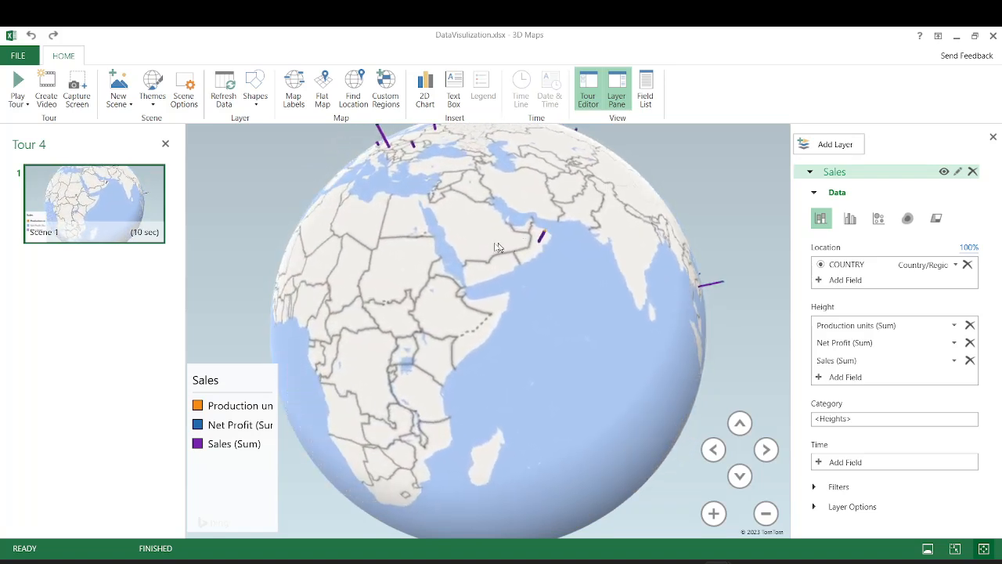
drag(513, 245, 322, 241)
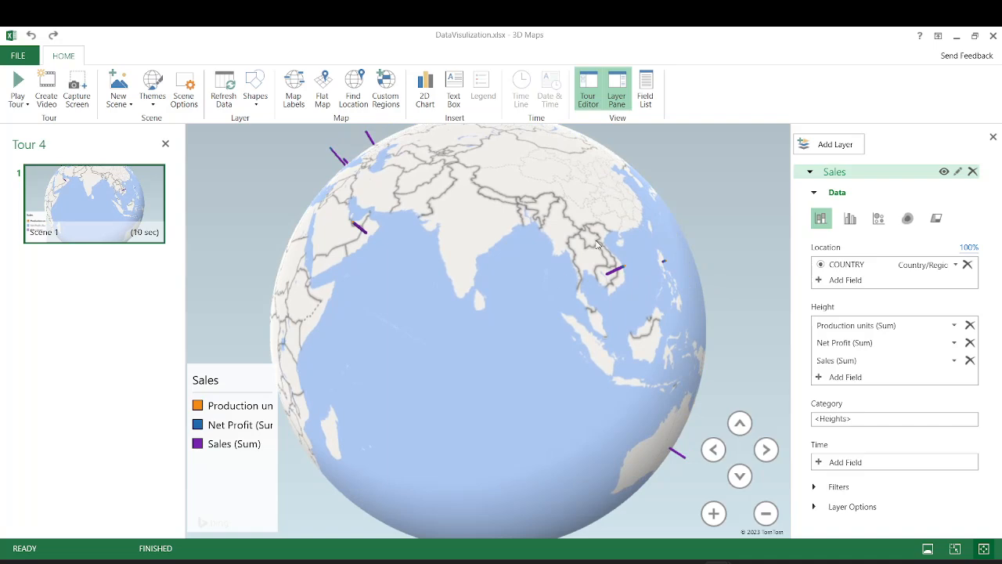
drag(593, 245, 678, 391)
drag(353, 265, 466, 247)
- Apply the color satellite theme to Tour 4's Scene 1 and view the columns over Europe and Africa
click(154, 102)
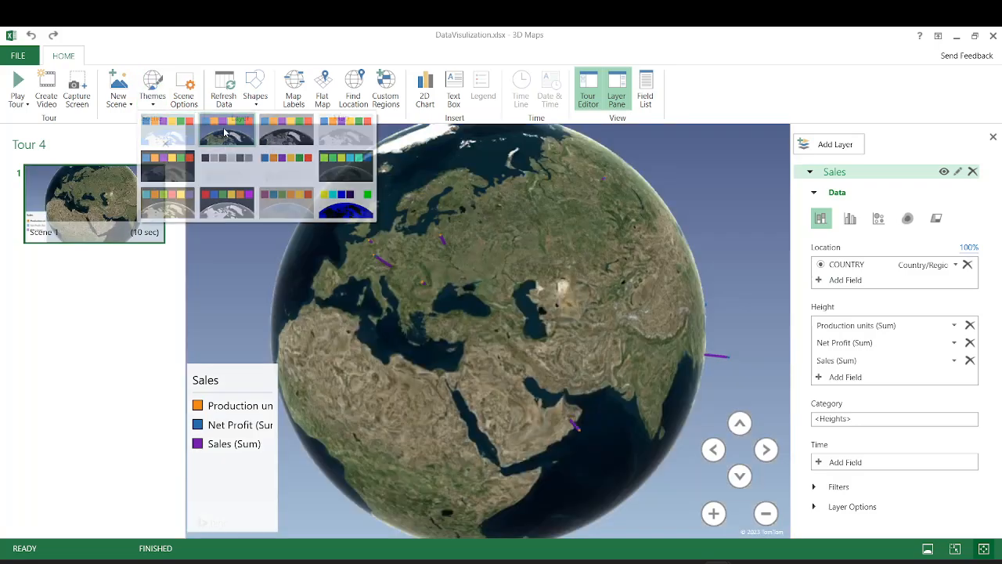
click(224, 131)
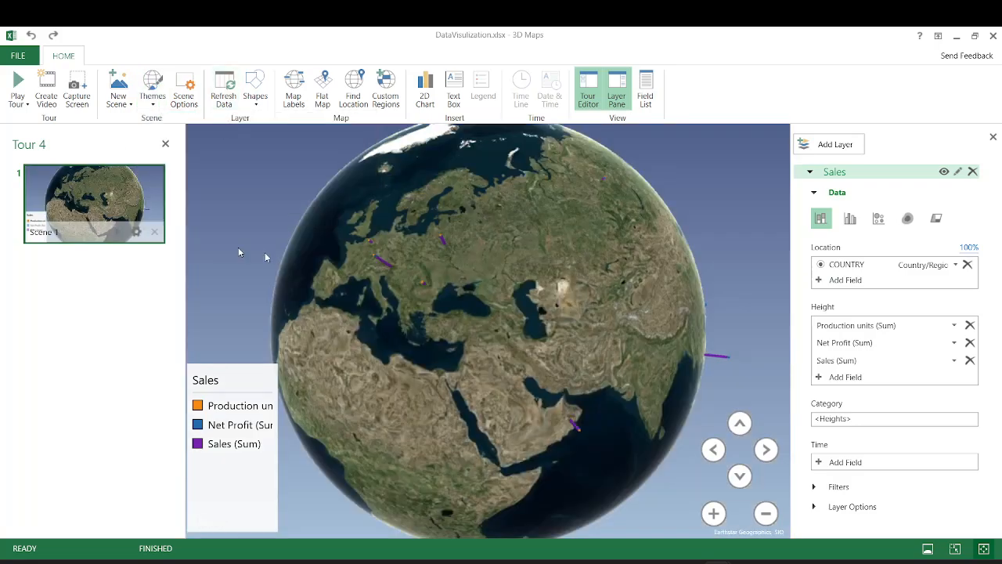
drag(449, 276, 490, 222)
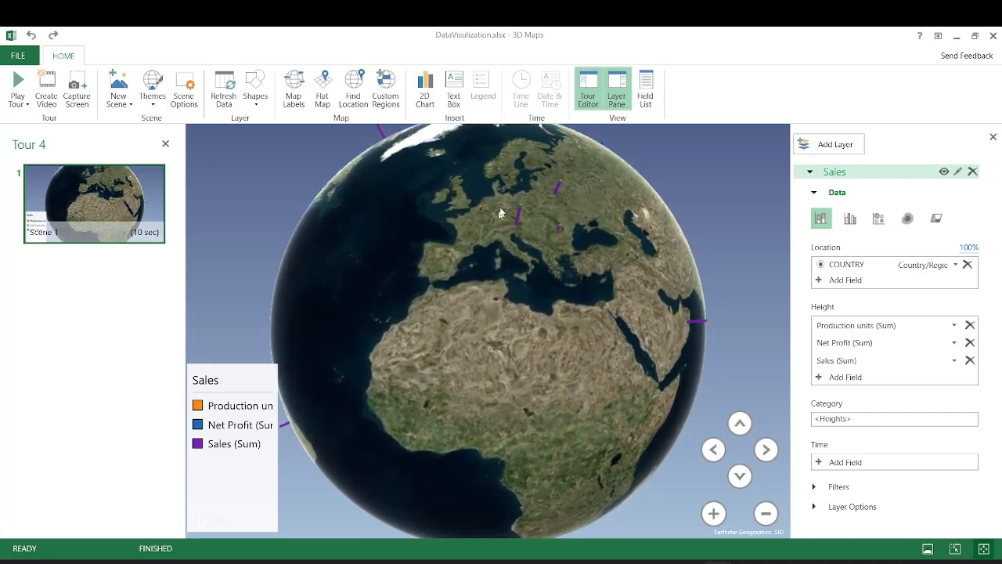
- Replace Scene 1's satellite theme with the light map theme that has pale land, blue oceans and country borders
drag(627, 235, 337, 248)
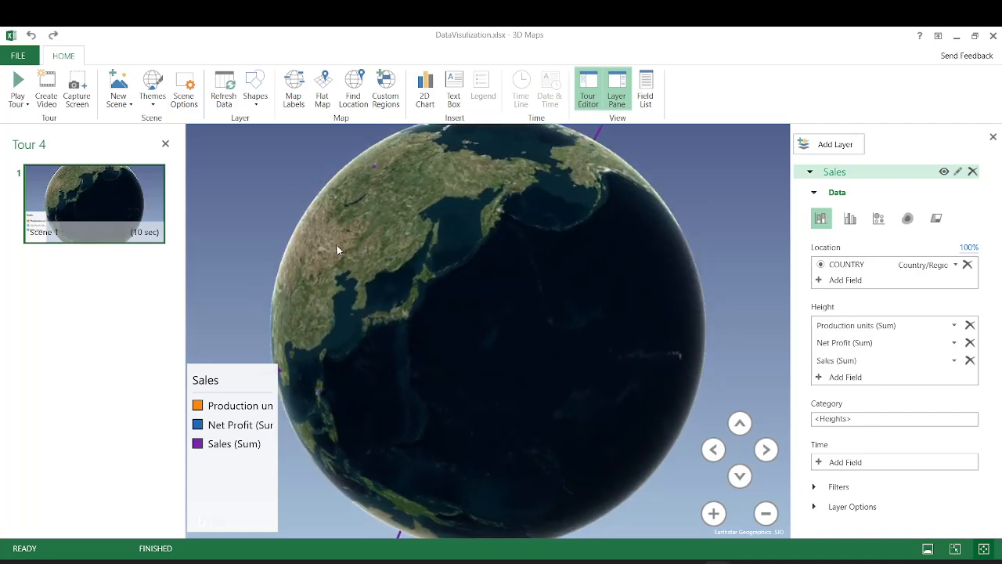
click(152, 96)
click(147, 132)
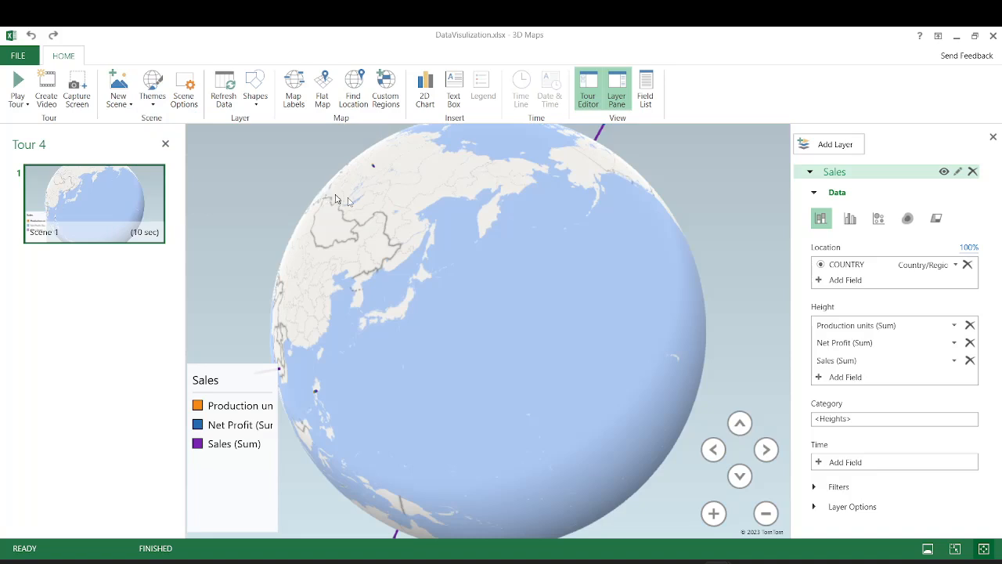
- Examine the stacked country columns around the light-themed globe, across Asia, Europe, the Middle East and North America
drag(337, 195, 506, 210)
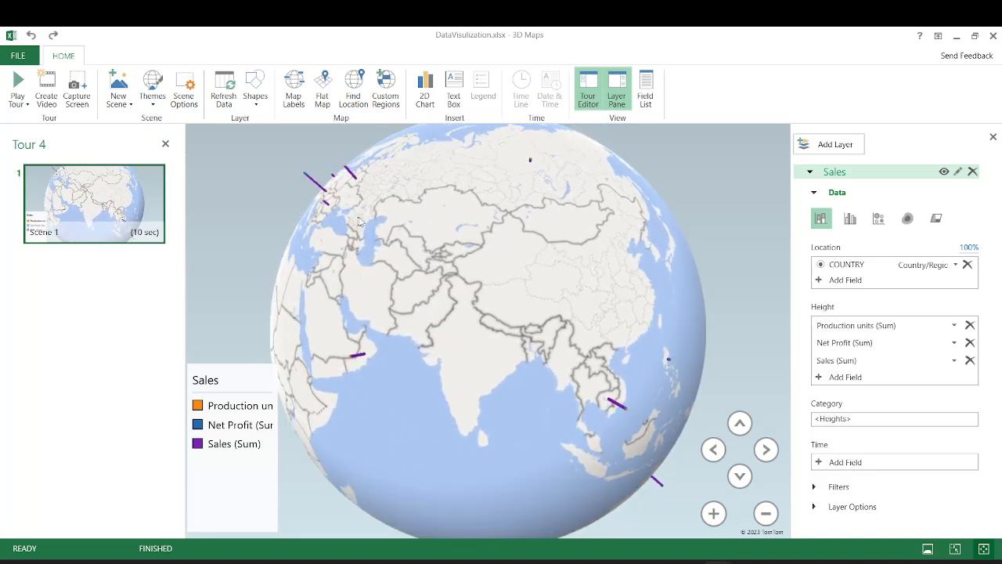
drag(358, 221, 438, 230)
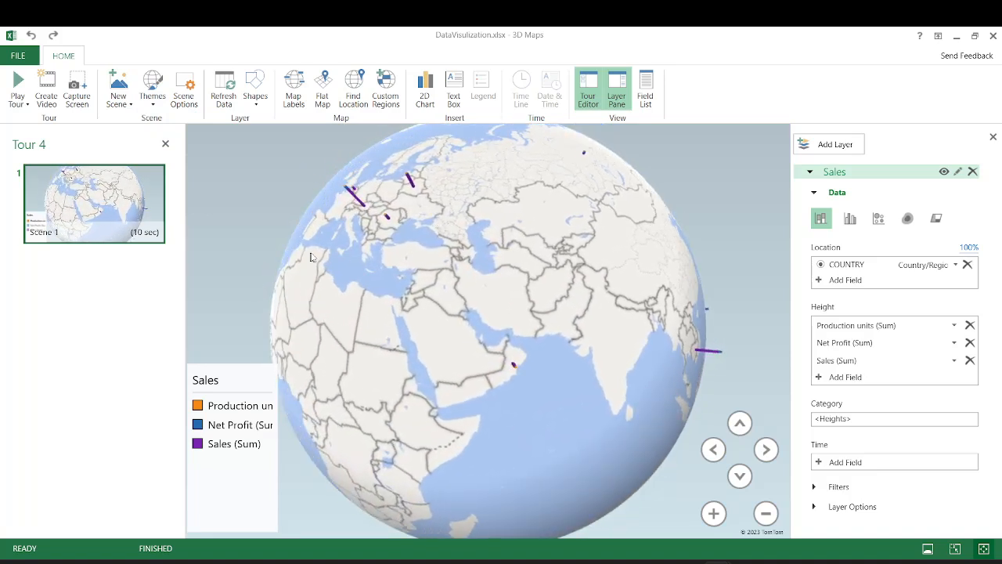
drag(310, 257, 188, 275)
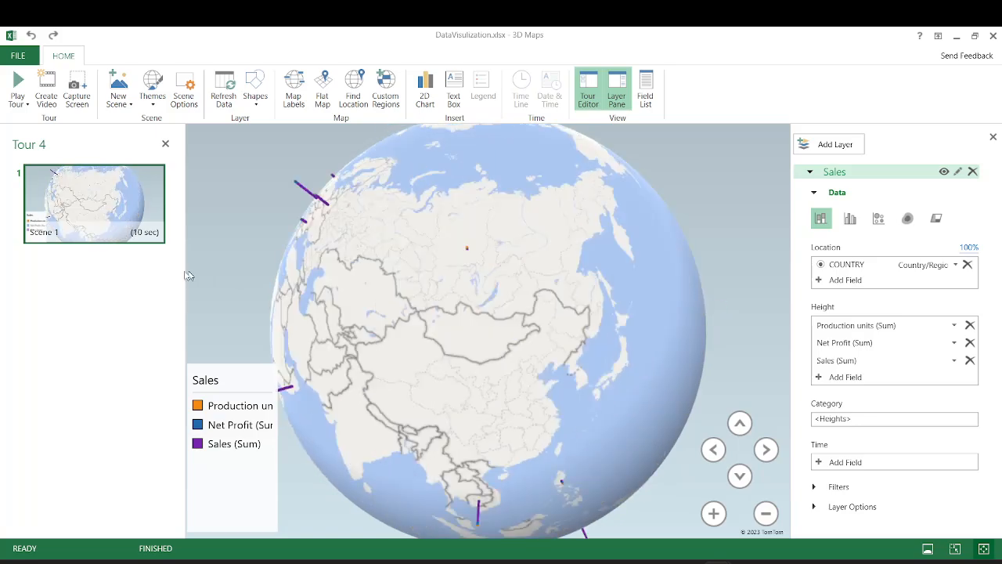
drag(374, 253, 147, 264)
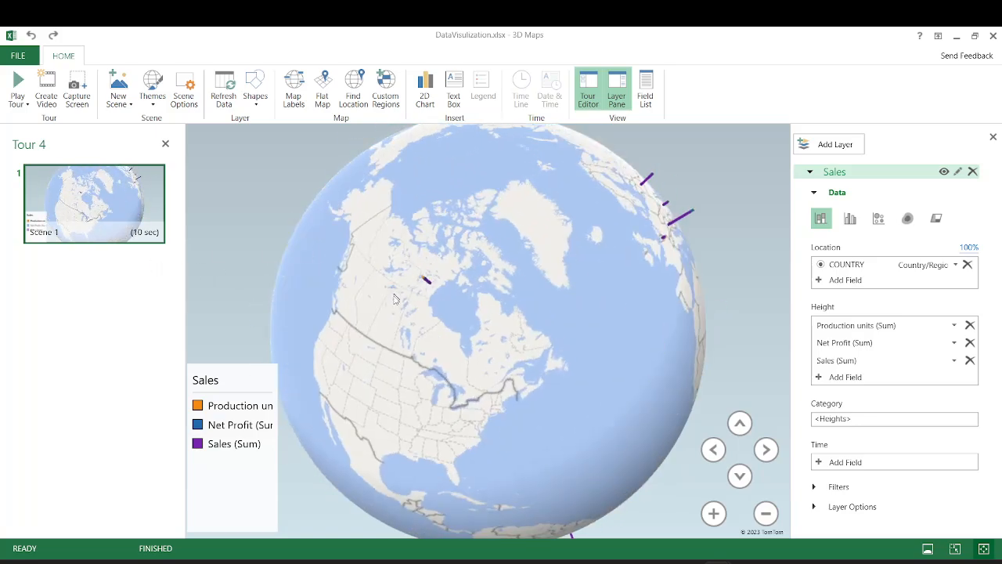
drag(416, 325, 221, 182)
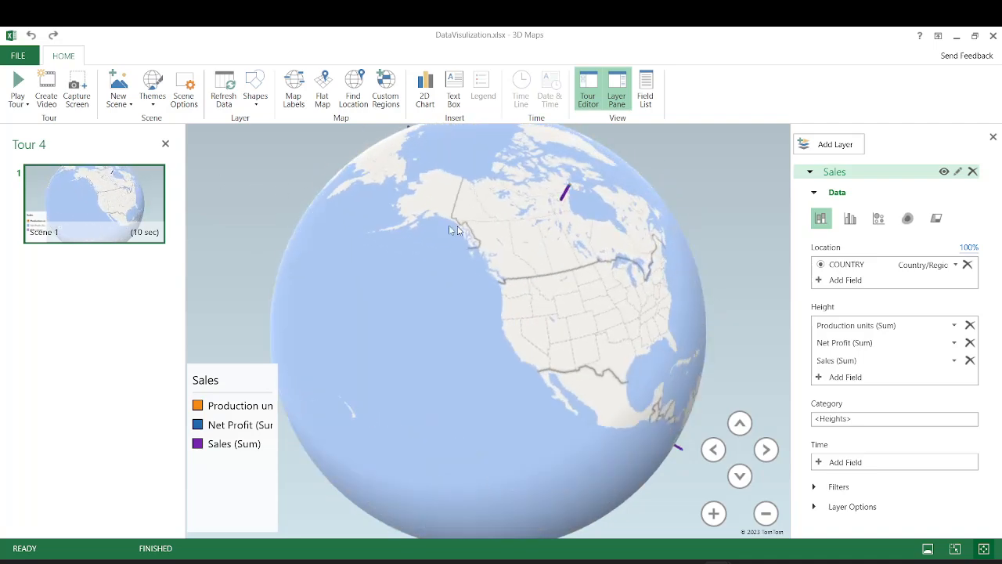
drag(448, 225, 382, 205)
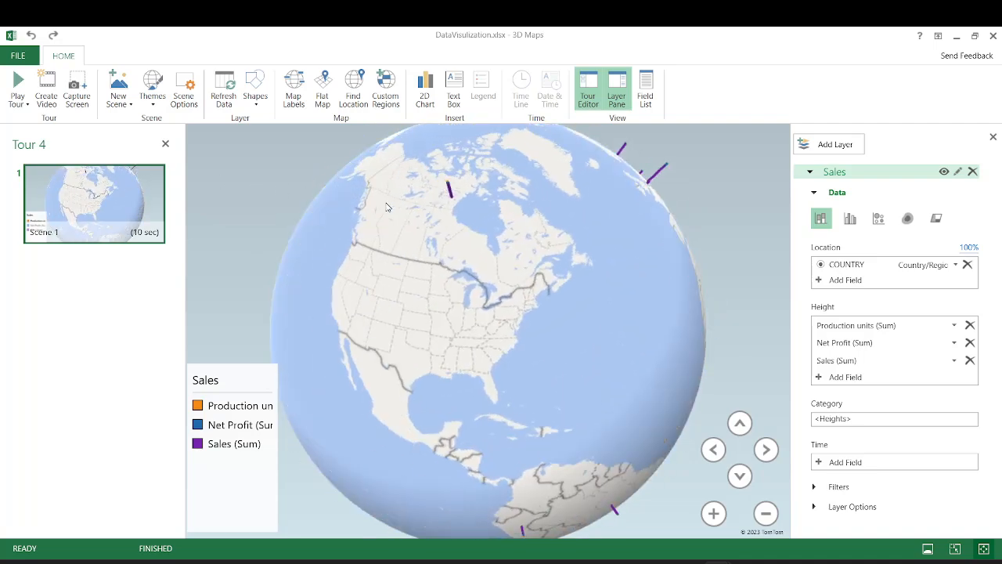
drag(466, 249, 302, 231)
drag(596, 316, 370, 221)
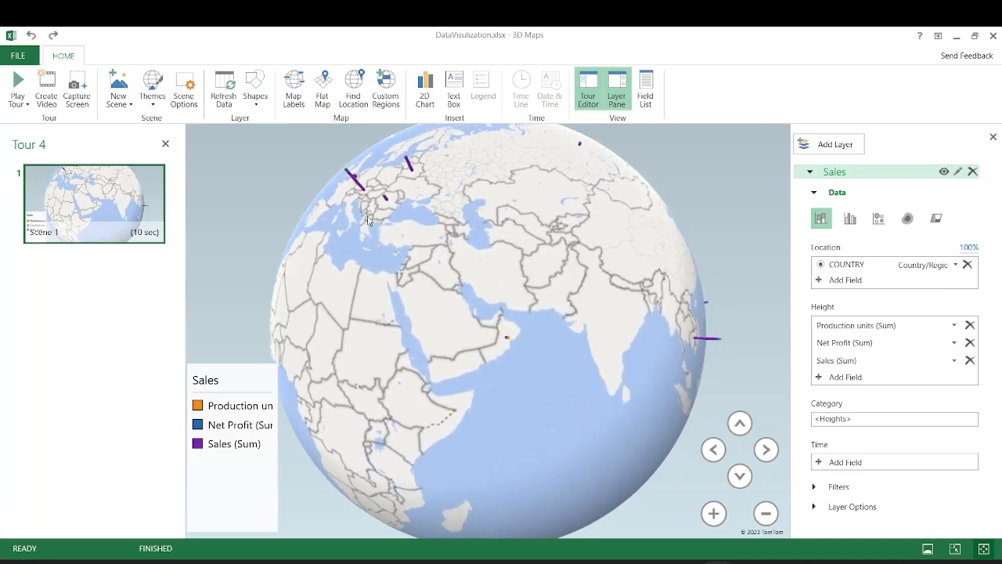